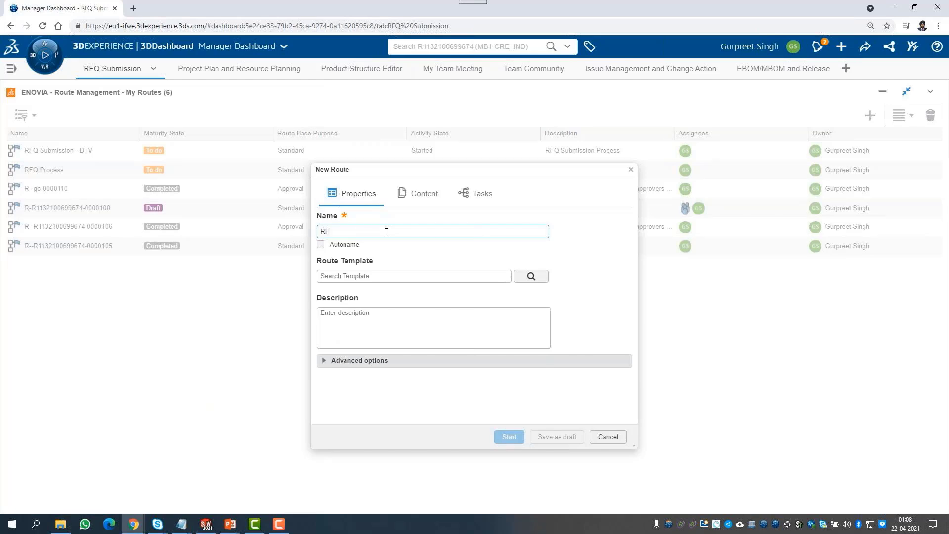
Name the route 'RFQ Submission - DTV Shredder', apply the RFQ Submission Process template, and keep Standard base purpose.
text(Q Submission - DTV Shredder)
click(540, 279)
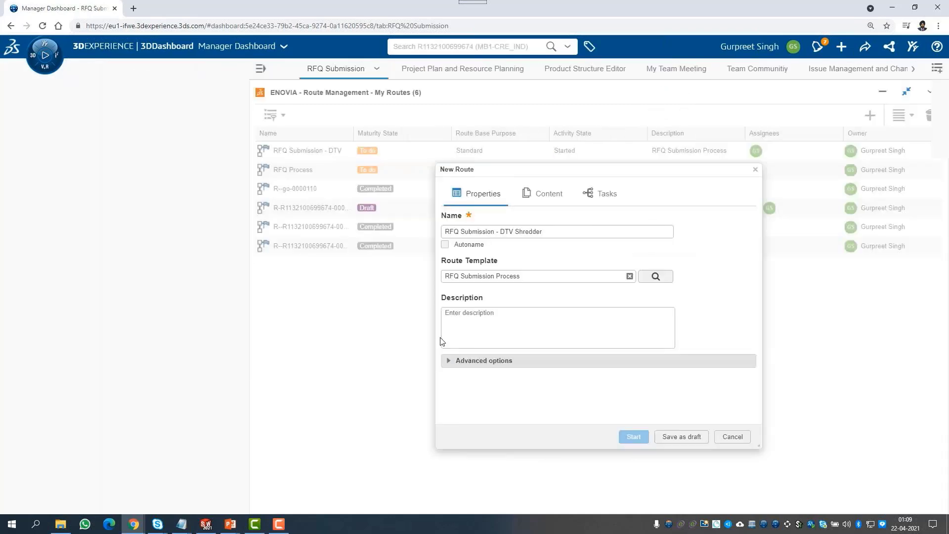
click(322, 364)
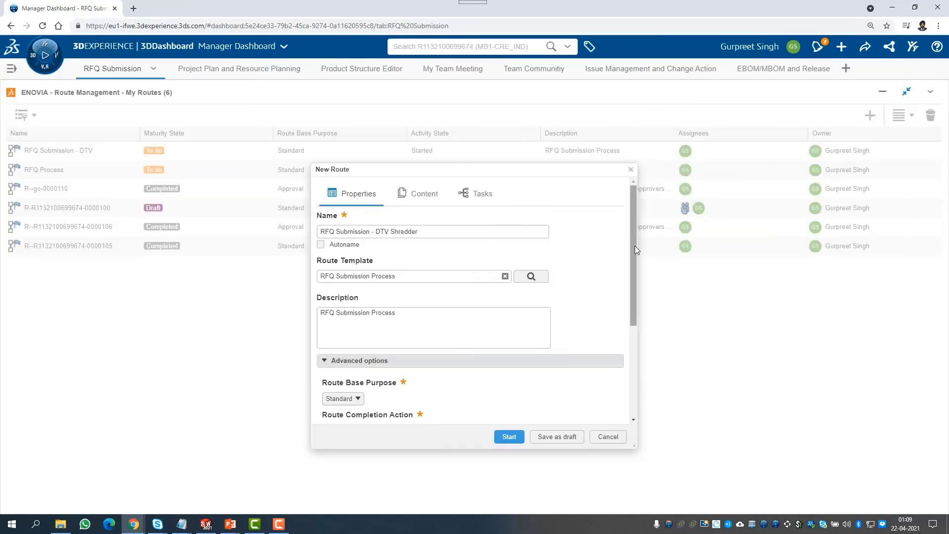
drag(635, 246, 628, 307)
click(357, 292)
click(504, 303)
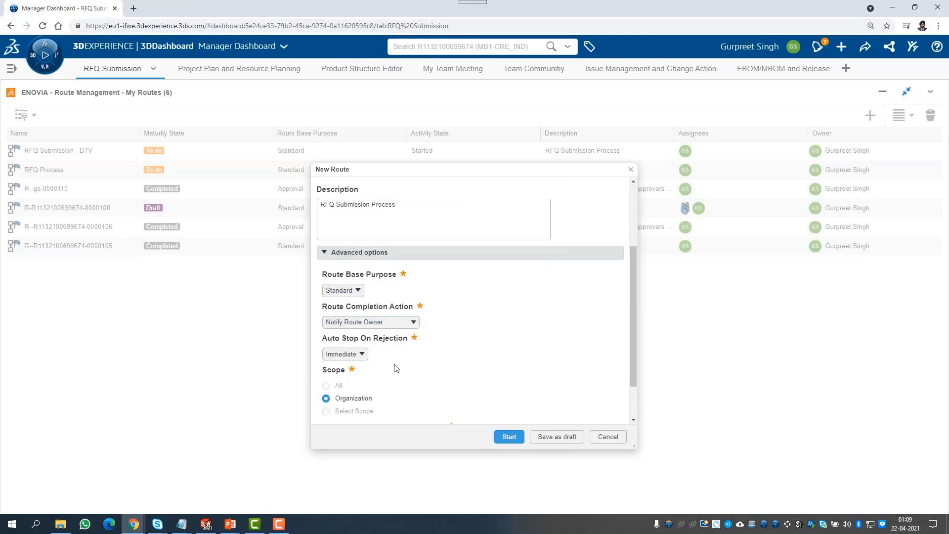
scroll(440, 387, down, 2)
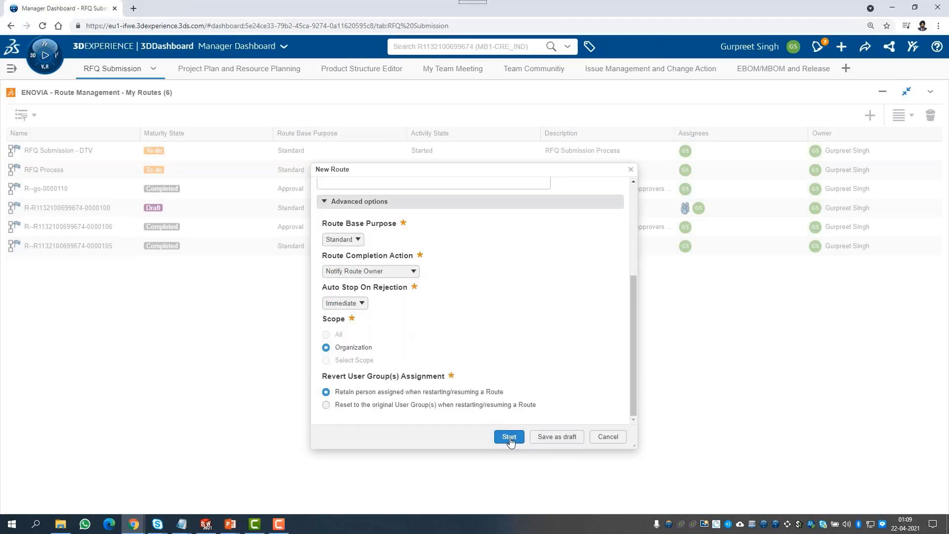
Save the route as a draft and pan its task diagram to view the later tasks.
click(569, 439)
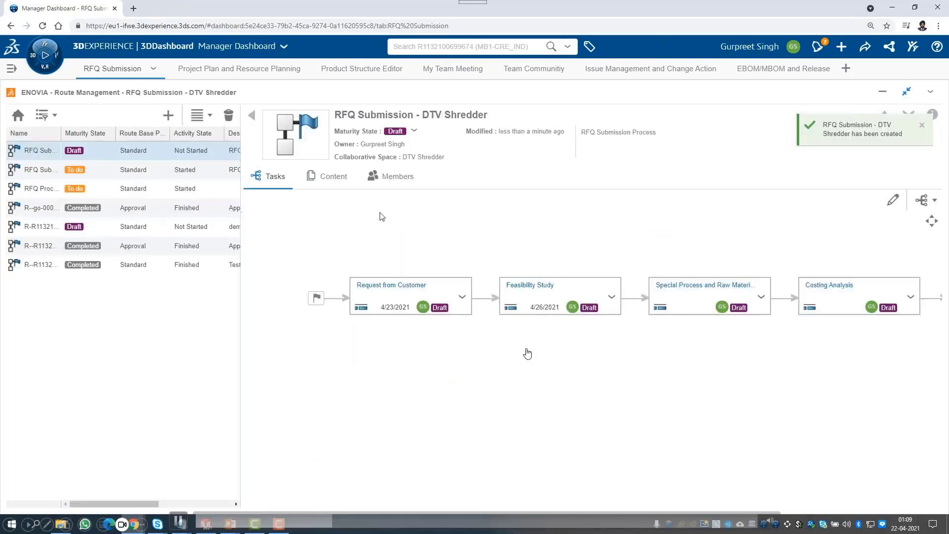
drag(641, 373, 557, 368)
drag(626, 360, 429, 361)
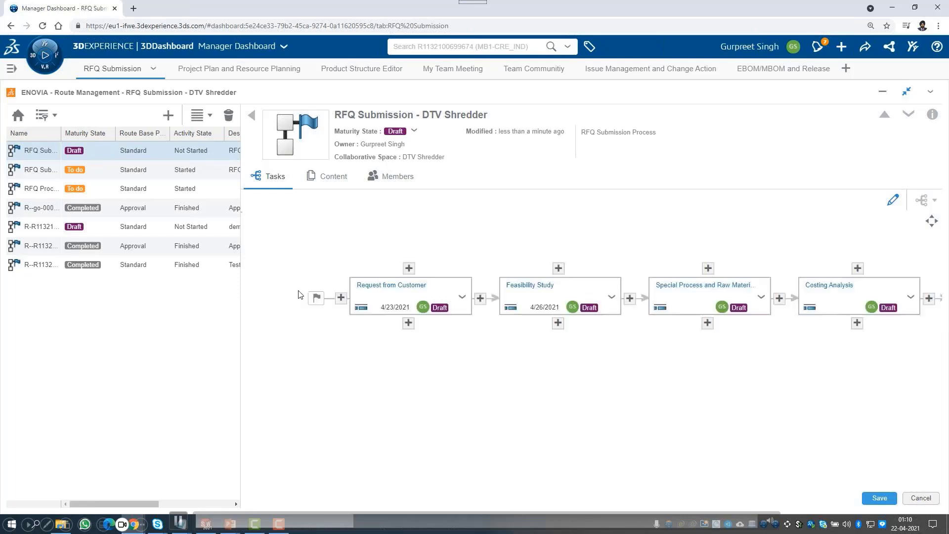
Assign a new person to the Request from Customer task and apply the change.
click(394, 297)
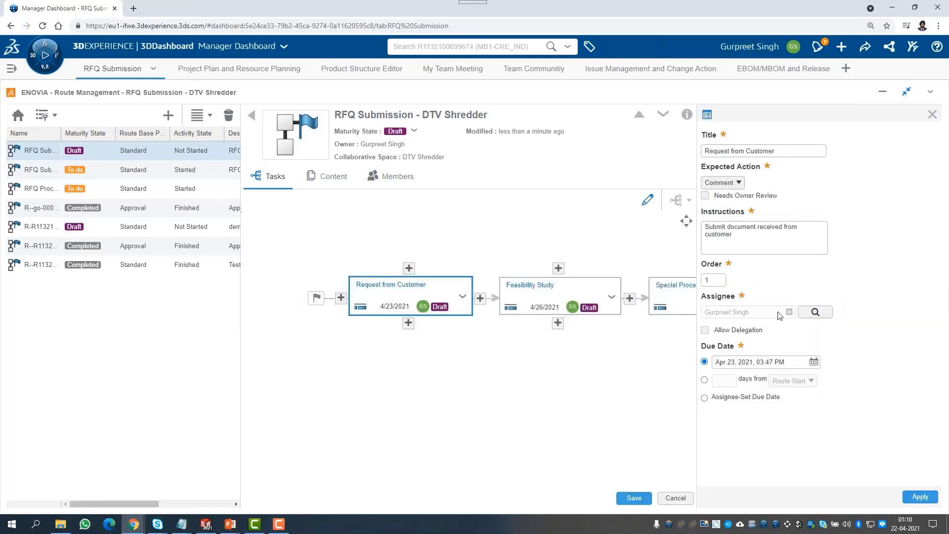
click(815, 312)
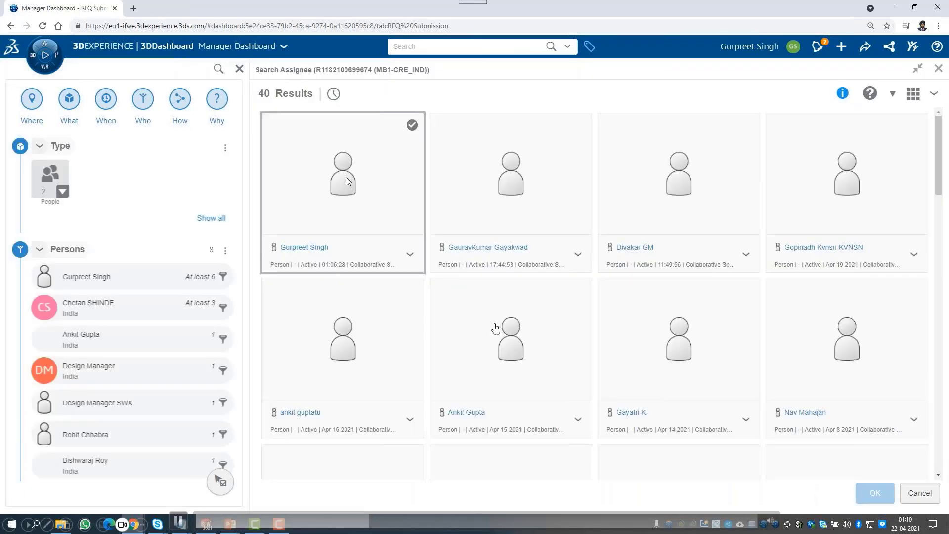
click(737, 207)
click(874, 494)
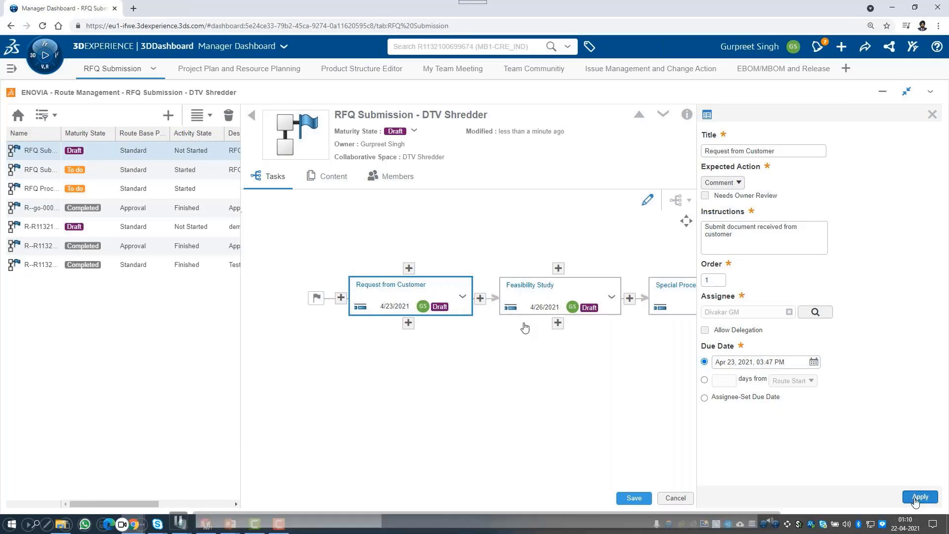
click(920, 496)
Search for a new Feasibility Study assignee, then view the route's empty Content tab.
click(562, 316)
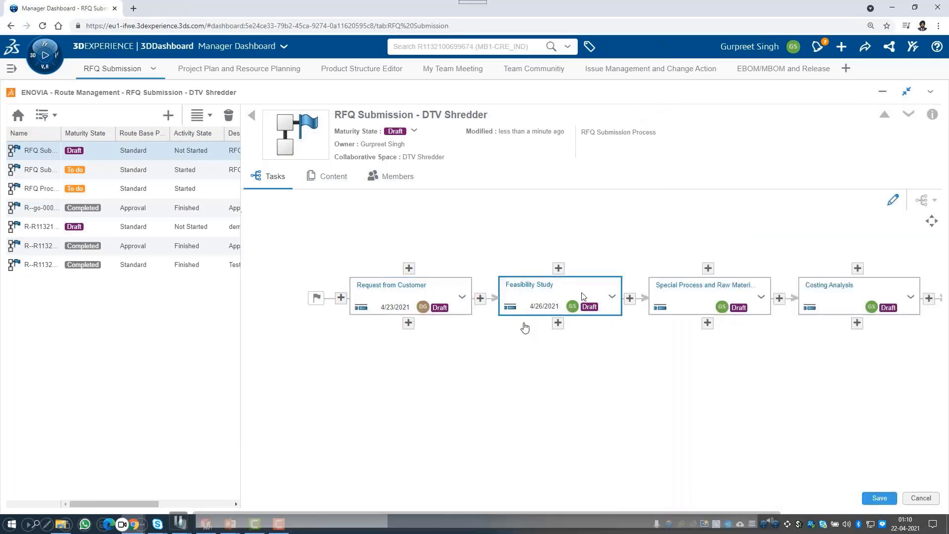
click(814, 313)
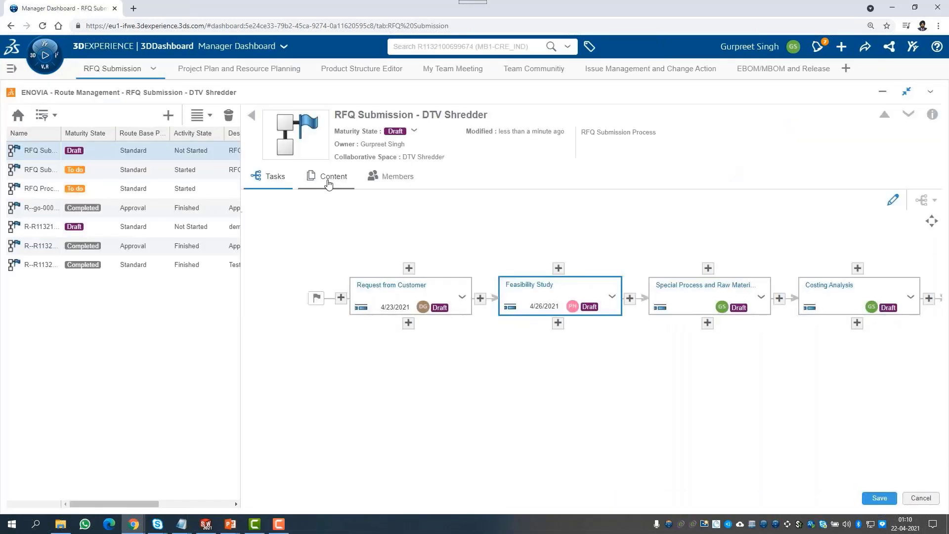
click(328, 182)
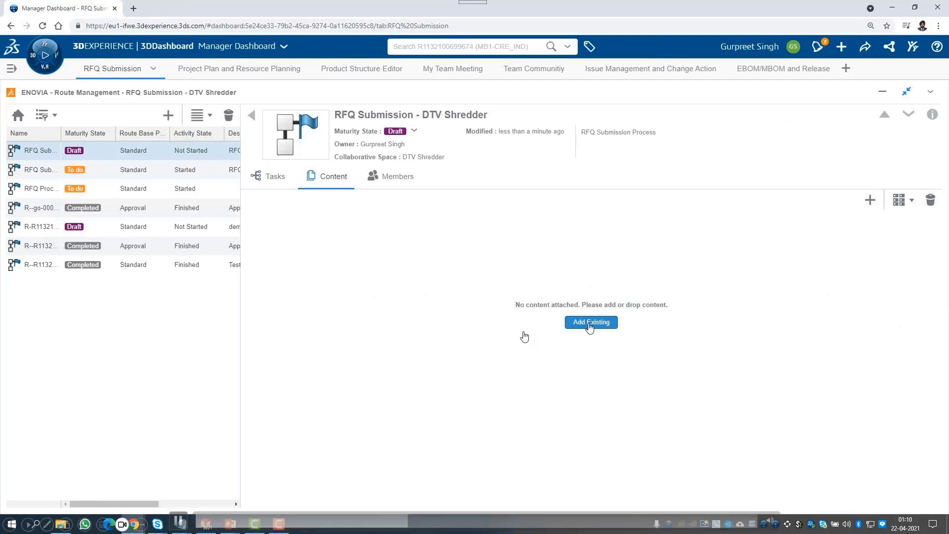
Attach Customer Requirement rev C, Feasibility Study Report, Raw Material Requirment, Budget and Costing Sheet, and Technical Specification documents.
click(589, 324)
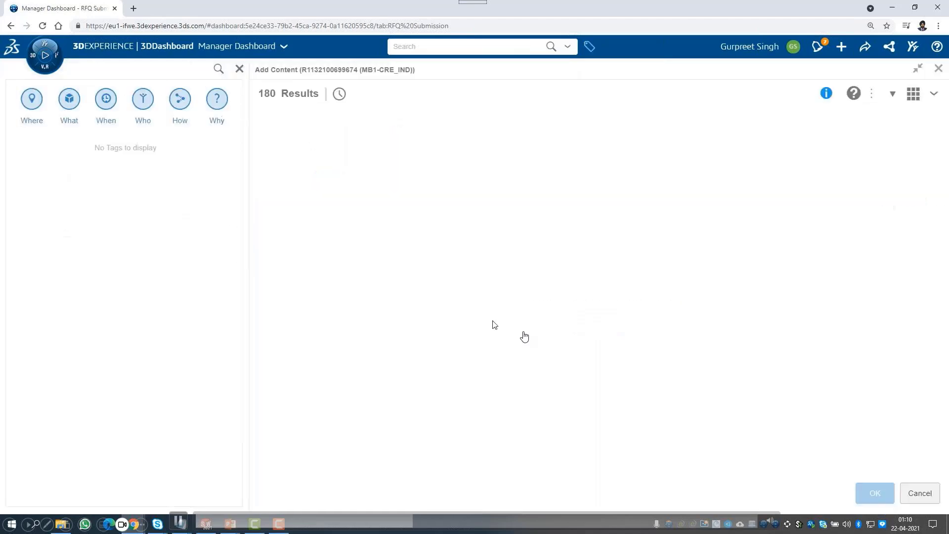
click(508, 214)
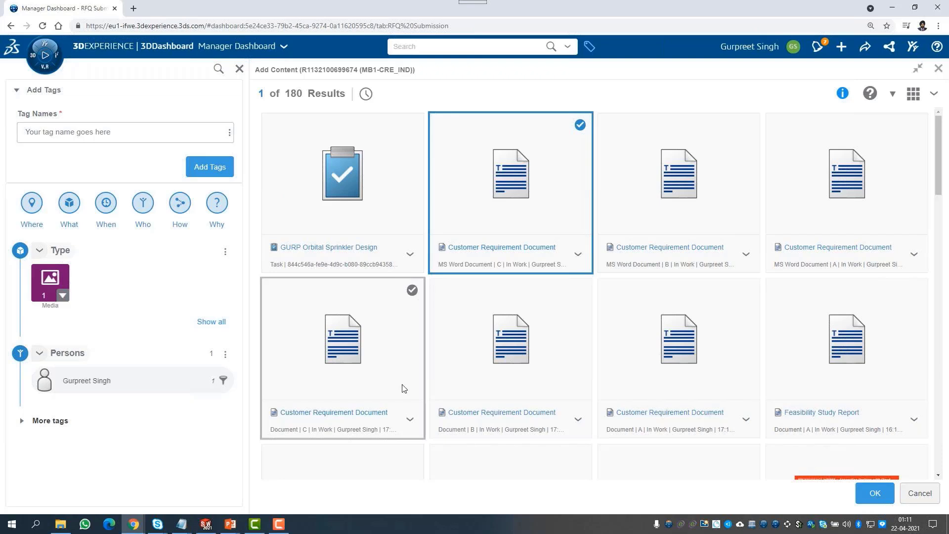
click(831, 394)
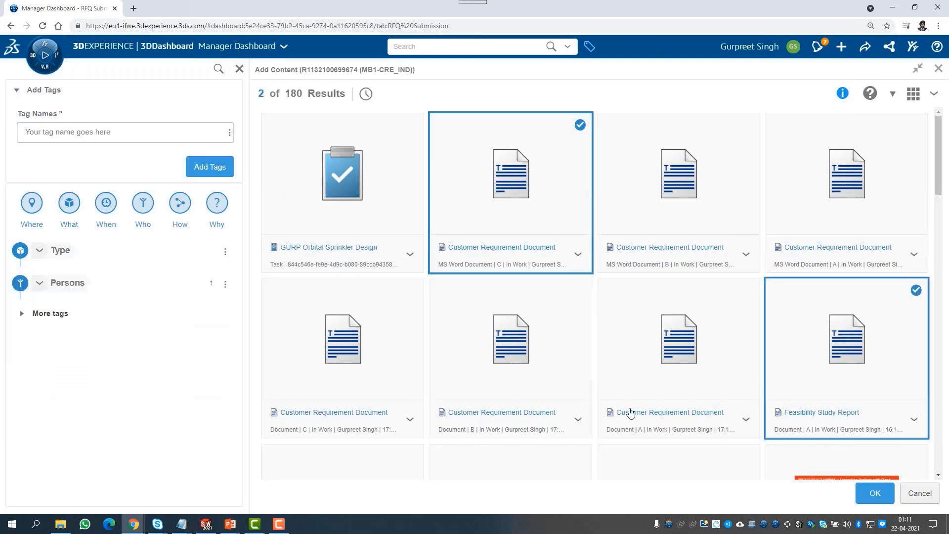
scroll(373, 409, down, 5)
click(353, 292)
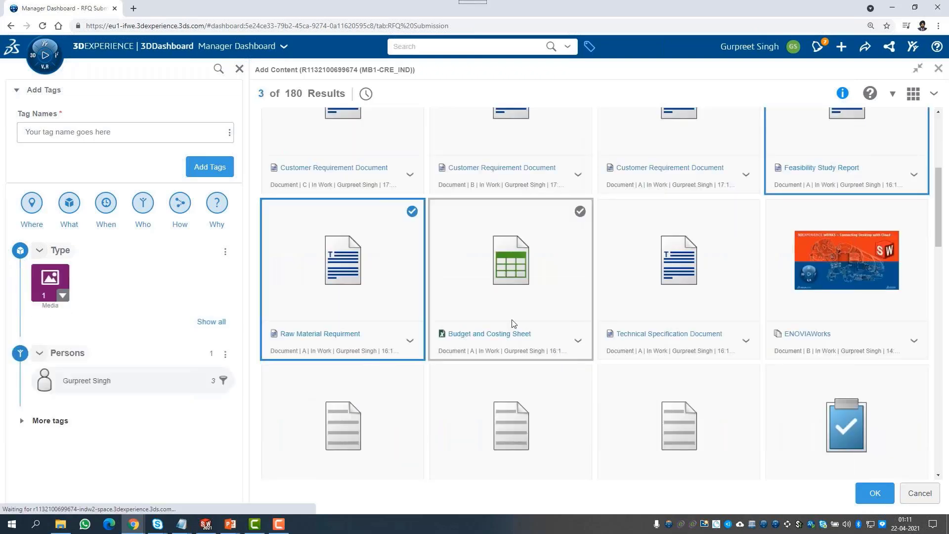
click(587, 327)
click(705, 324)
click(874, 492)
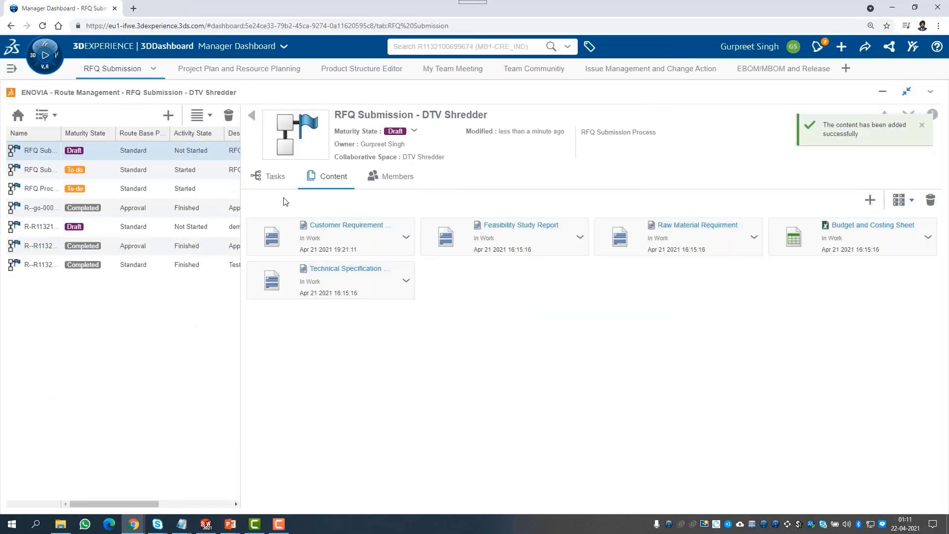
click(271, 182)
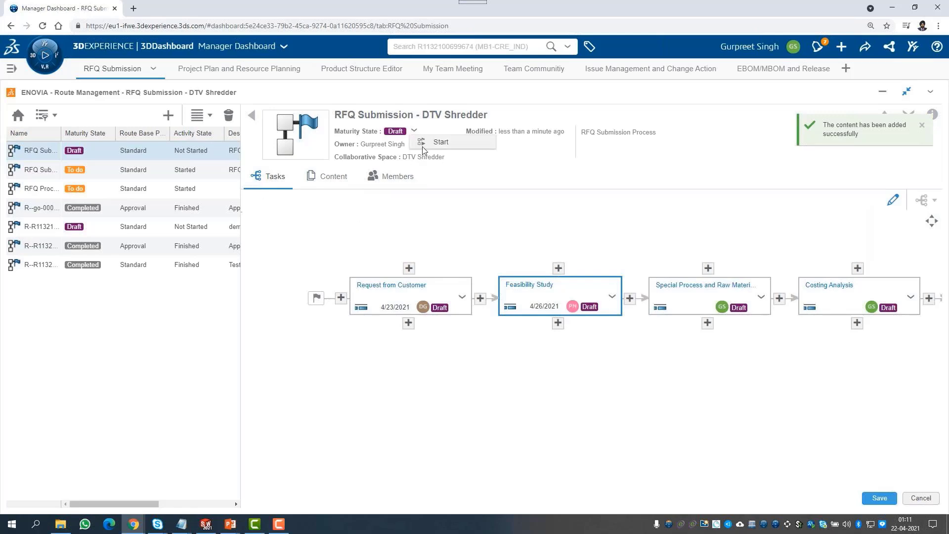
Open the RFQ Process route, select its Feasibility Study task, and restore the full dashboard.
click(88, 170)
click(86, 189)
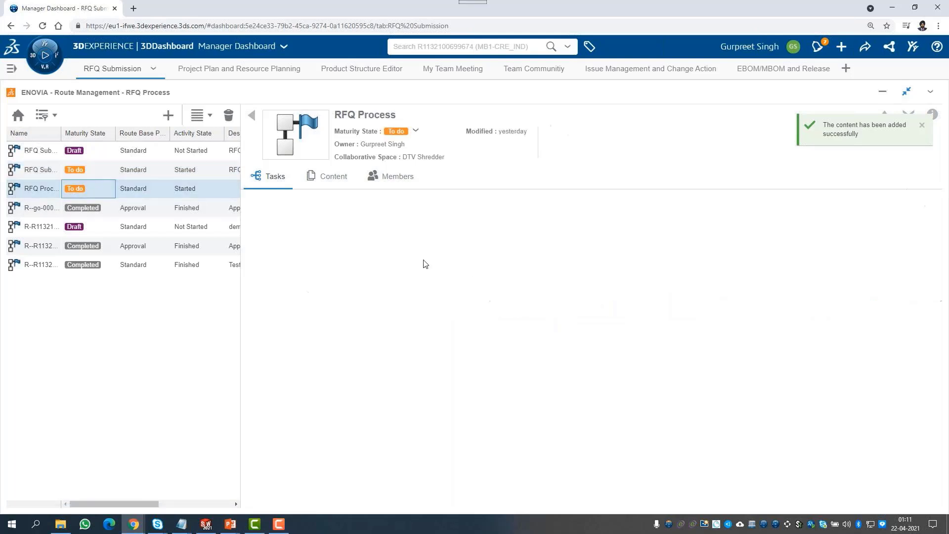
drag(556, 359, 523, 364)
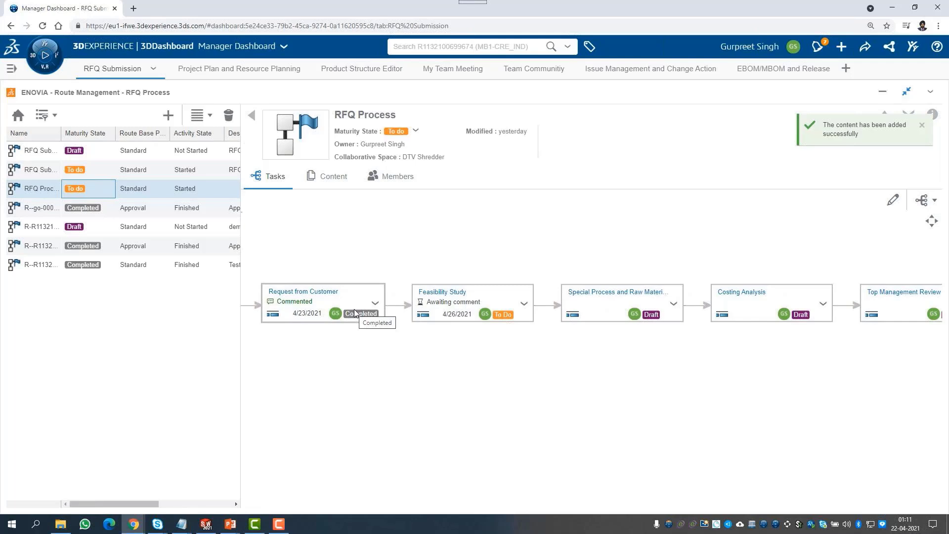
click(509, 315)
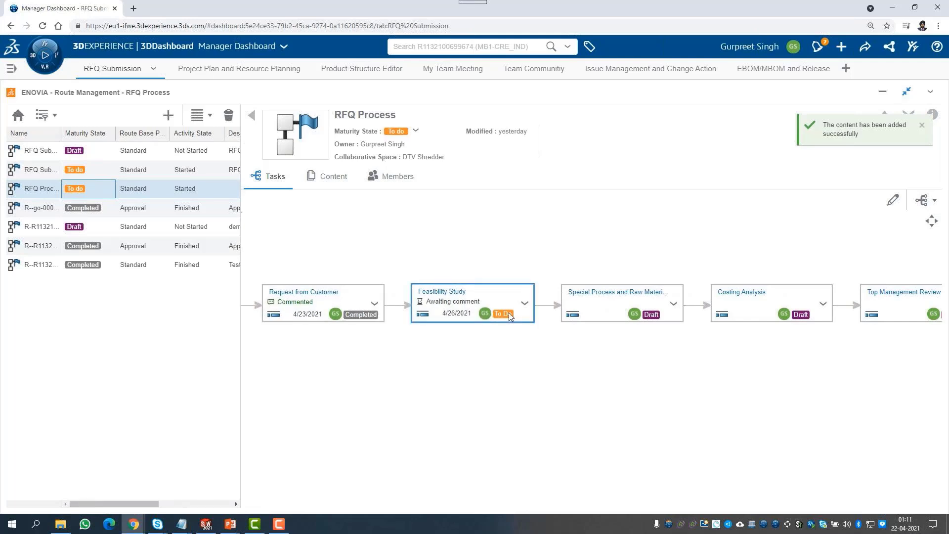
click(908, 94)
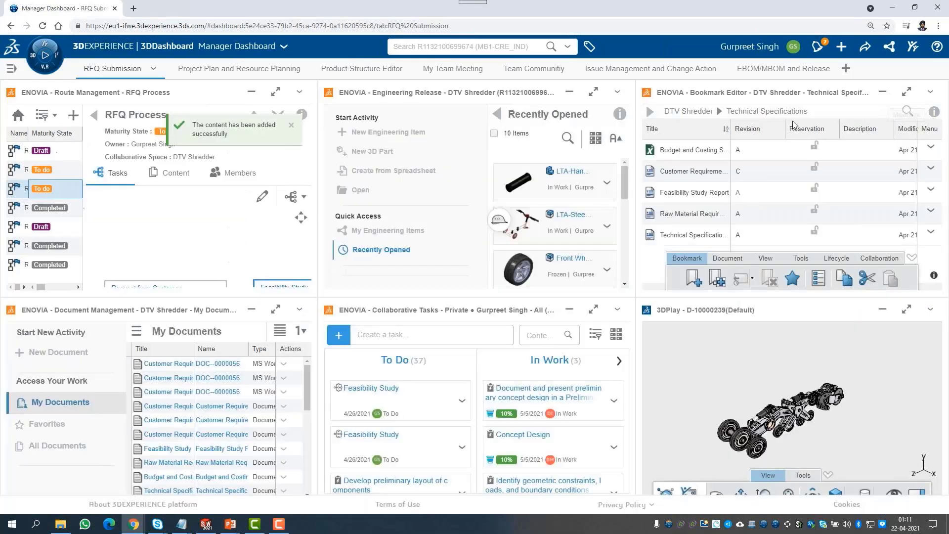
Save the comment 'Feasibility Study Completed and Feasibility Report is also completed…' and mark Feasibility Study Completed.
click(593, 301)
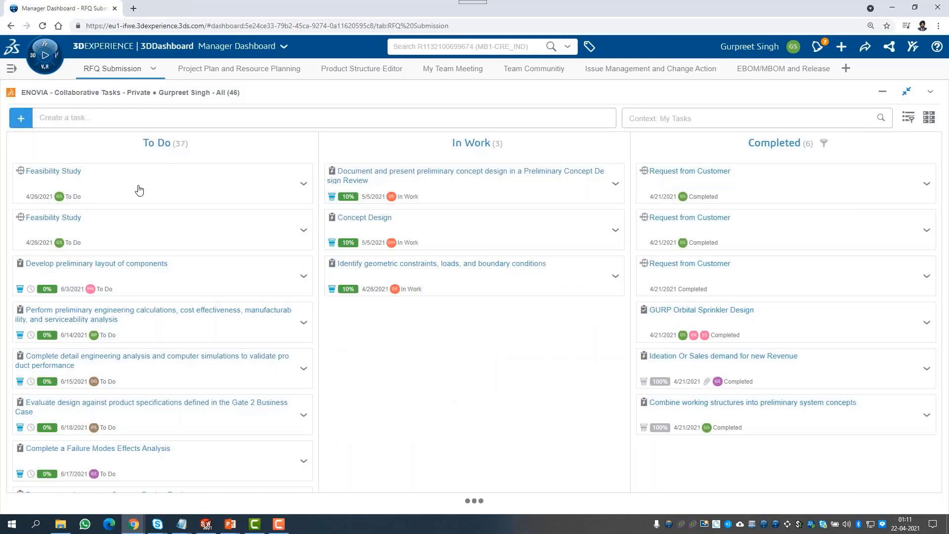
click(137, 194)
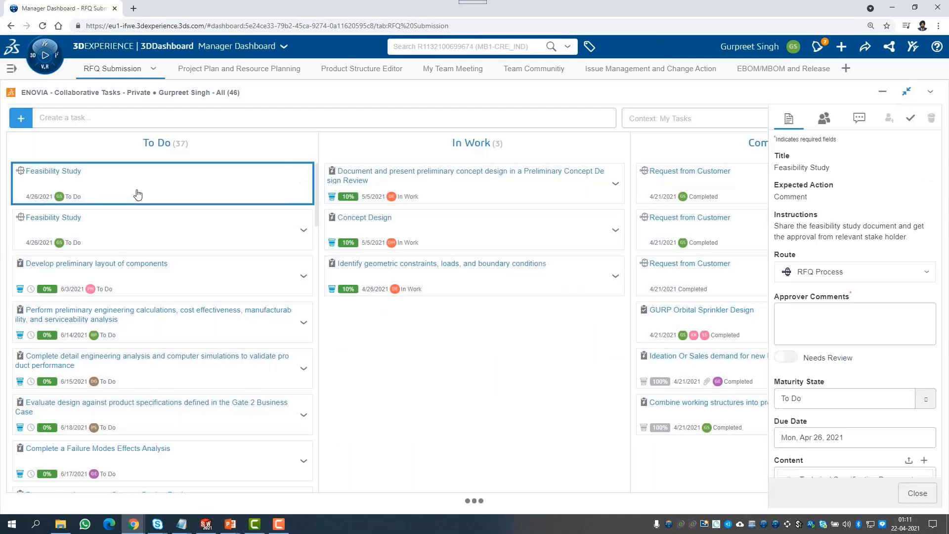
click(821, 312)
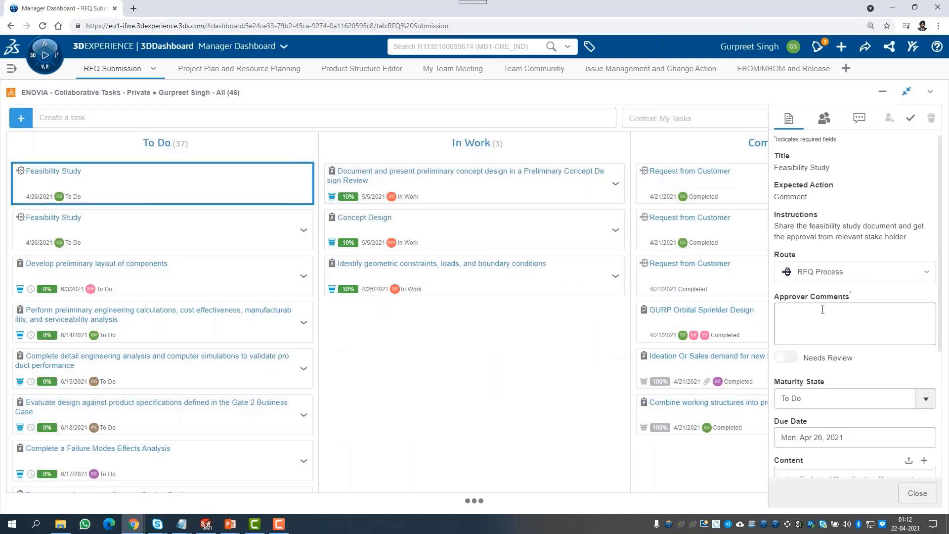
text(Feasibility Study Completed and Feasibility Report is also completed. Will share the same)
scroll(856, 302, down, 4)
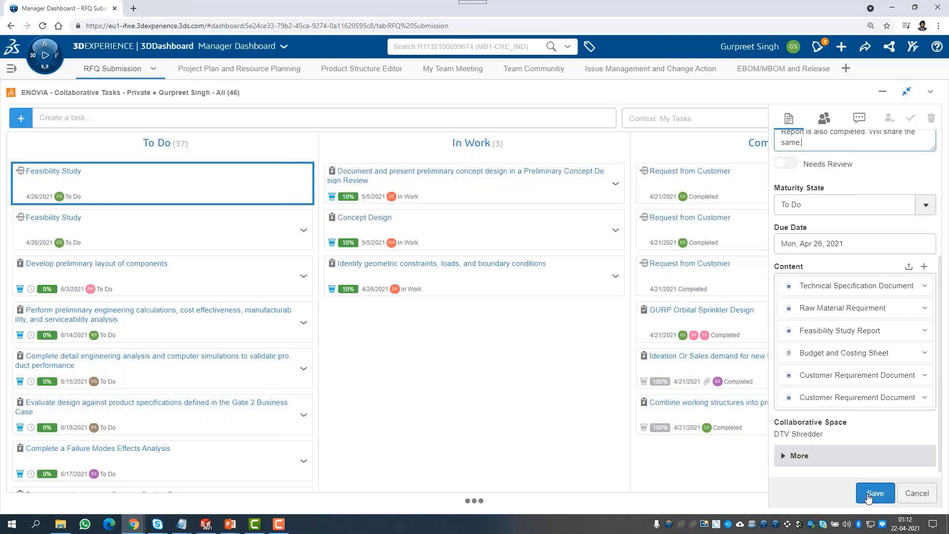
text(.)
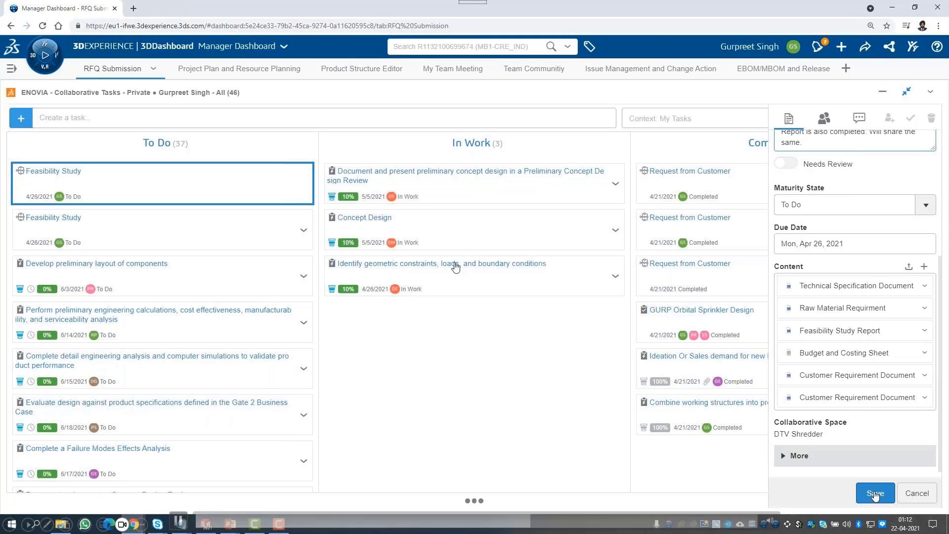
click(874, 493)
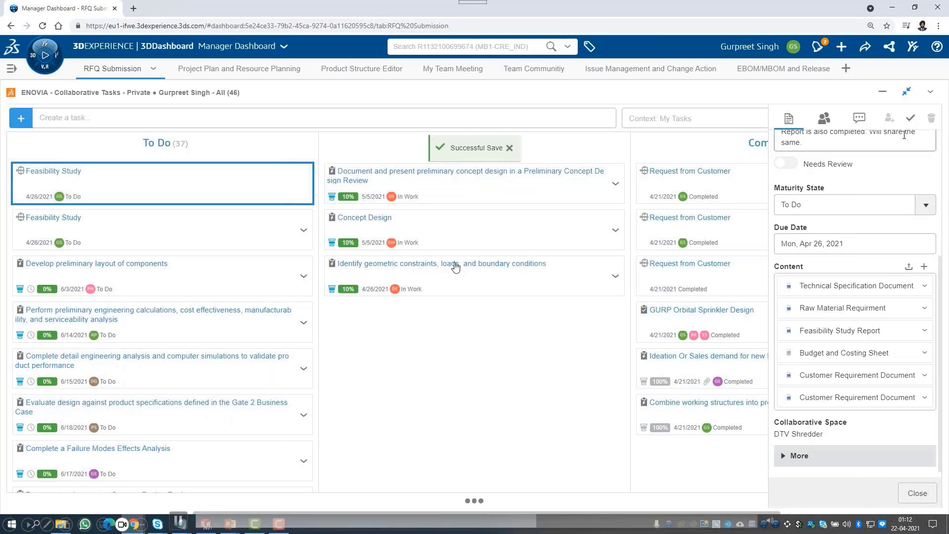
click(910, 120)
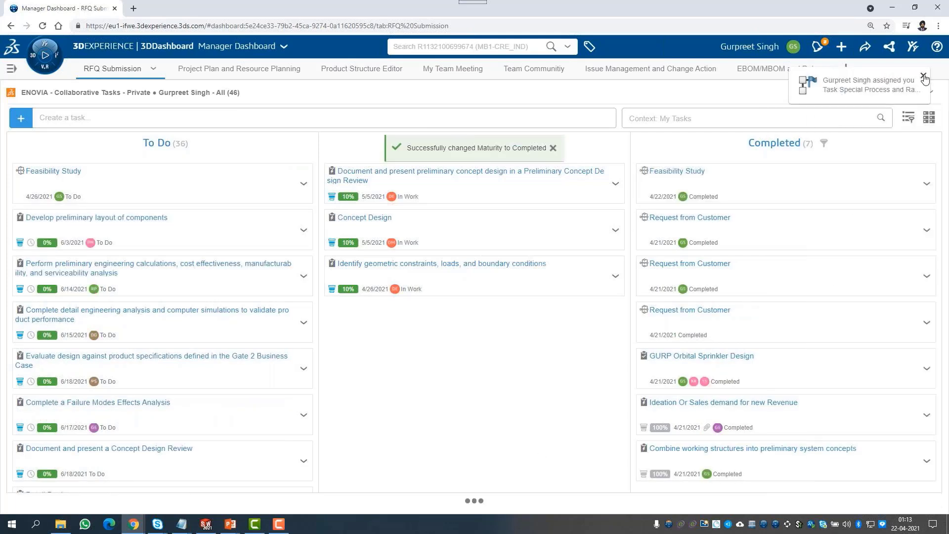
click(905, 93)
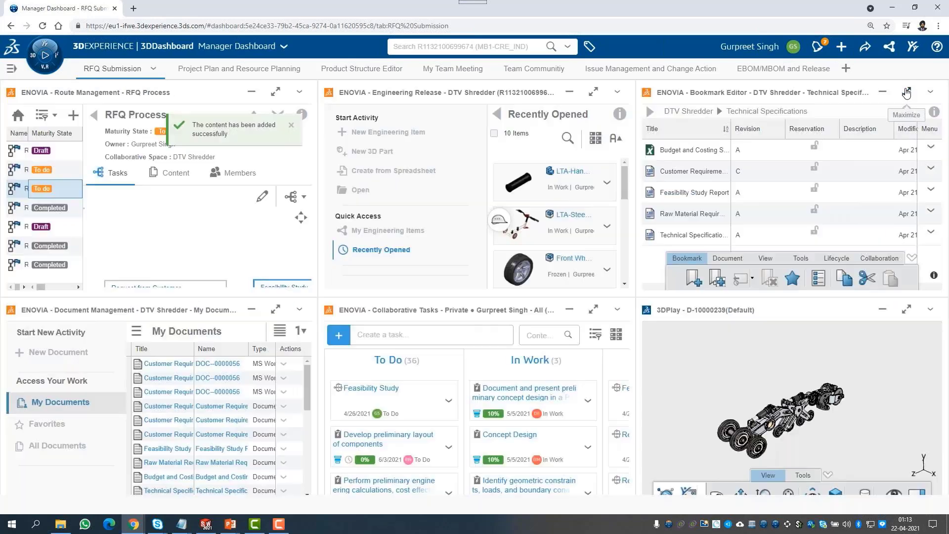
click(906, 94)
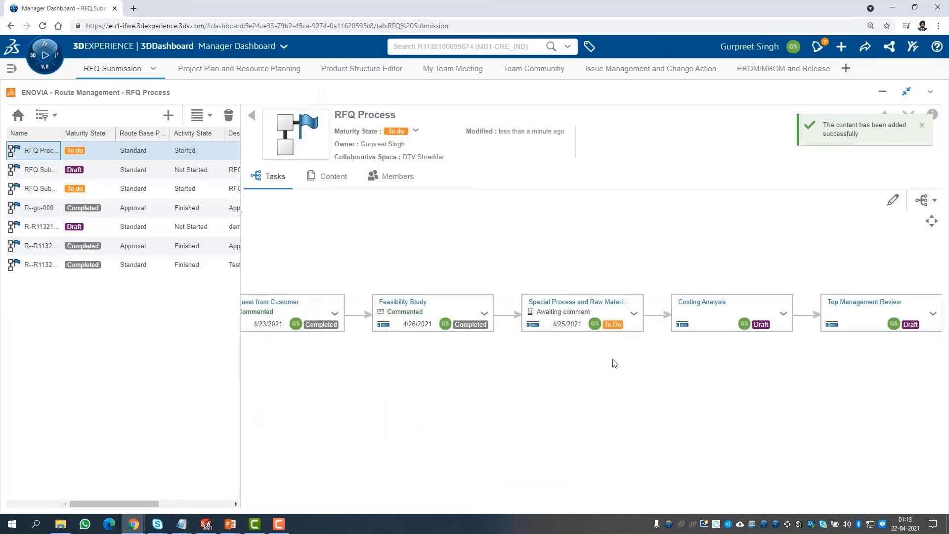
click(907, 93)
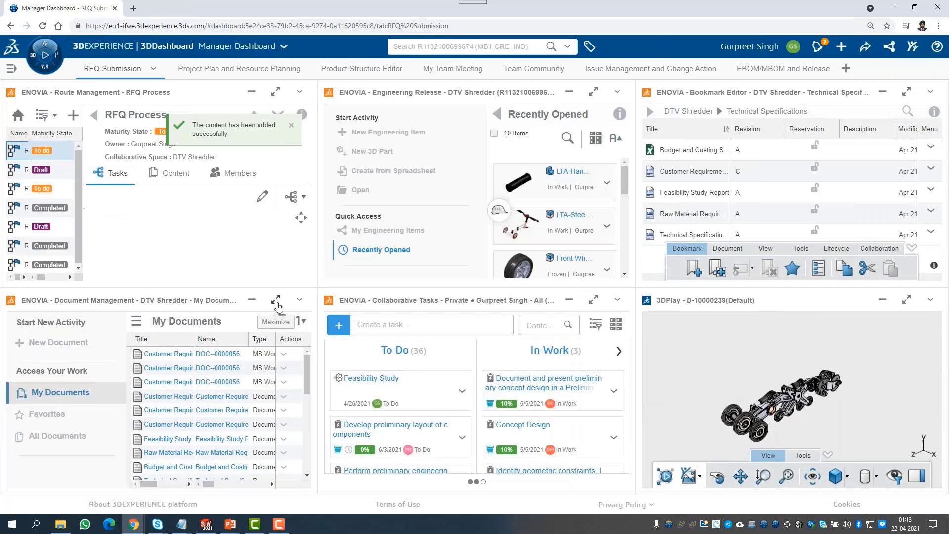
Maximize My Documents, select Customer Requirement Document rev C and review its maturity lifecycle.
click(276, 302)
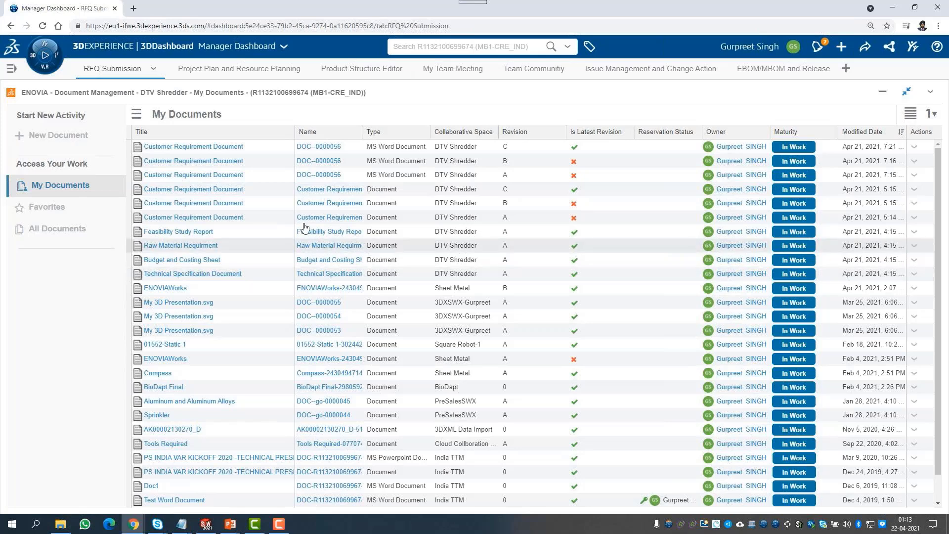
click(291, 148)
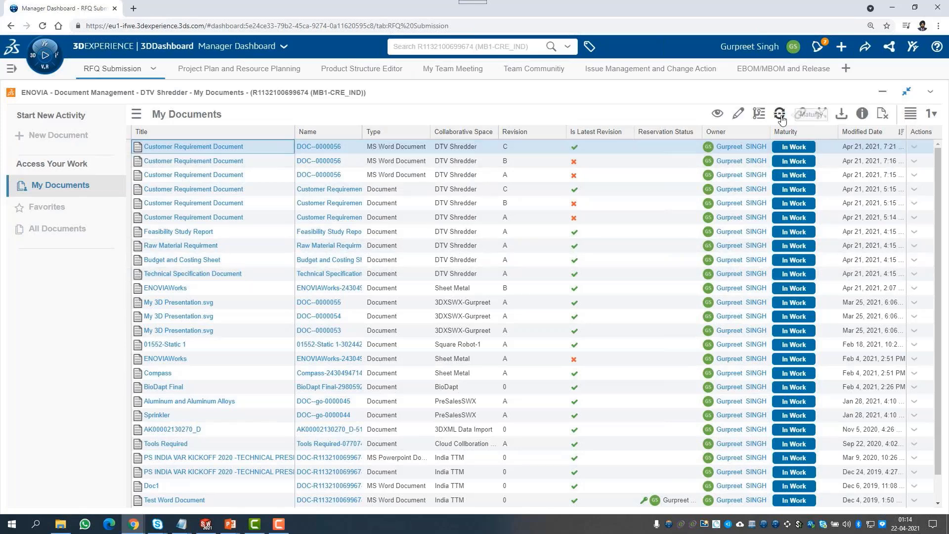
click(793, 147)
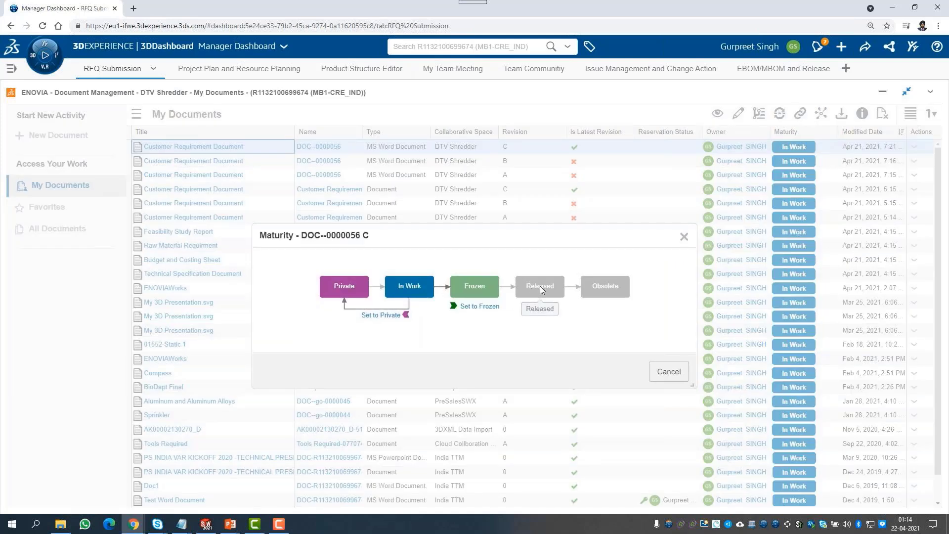
click(684, 237)
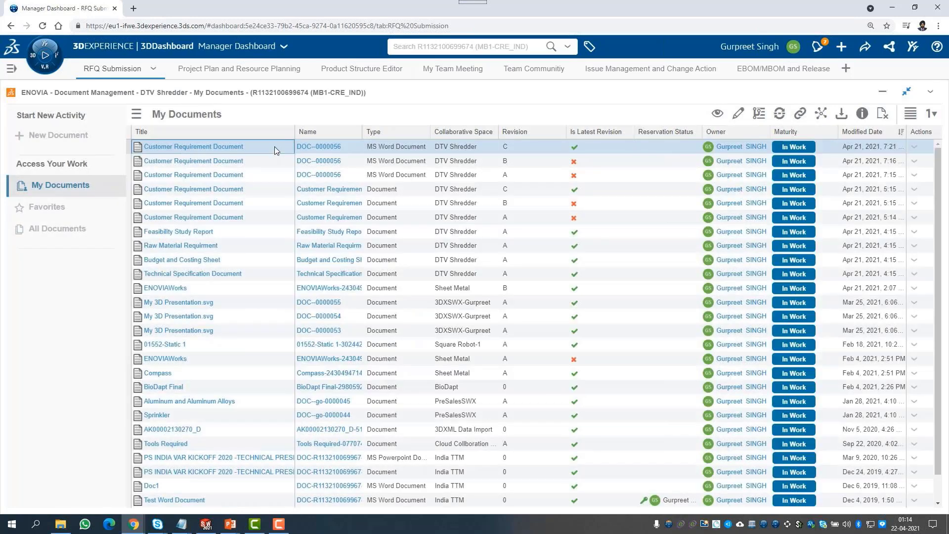
Create the new document revision, then browse Collaboration for Microsoft through Bookmark Roots to DTV Shredder.
click(758, 115)
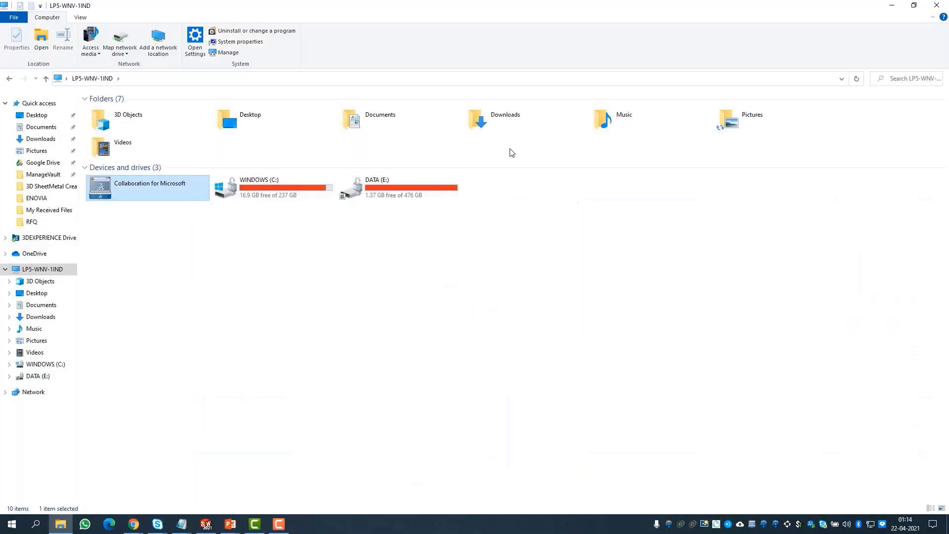
key(Return)
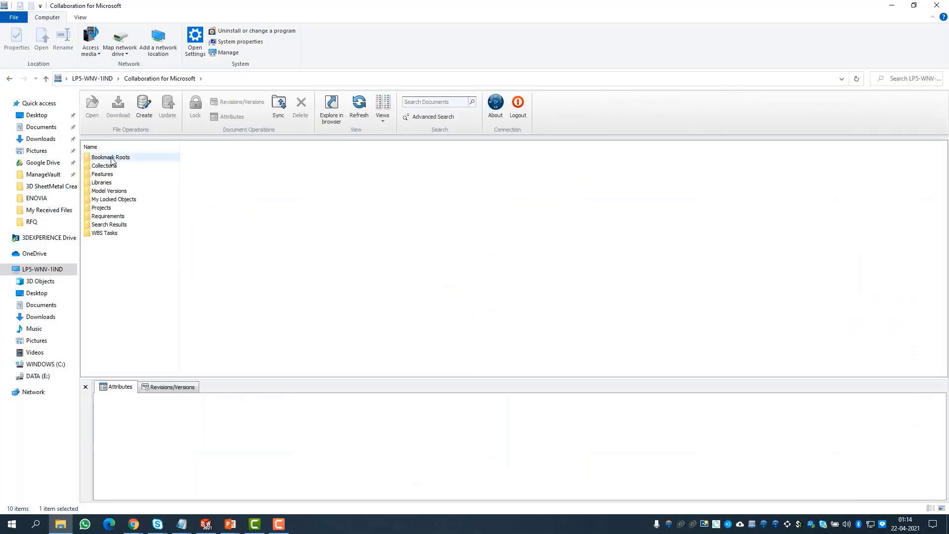
key(Return)
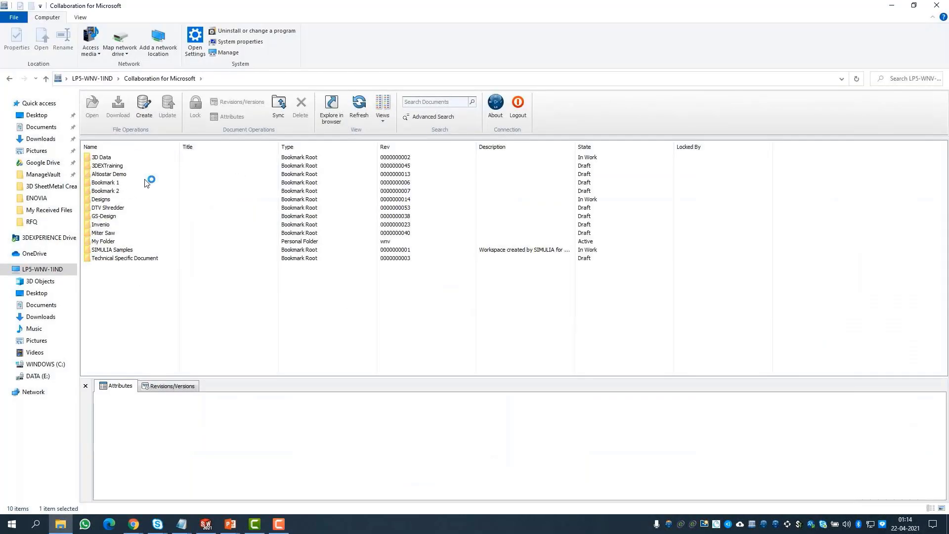
key(Return)
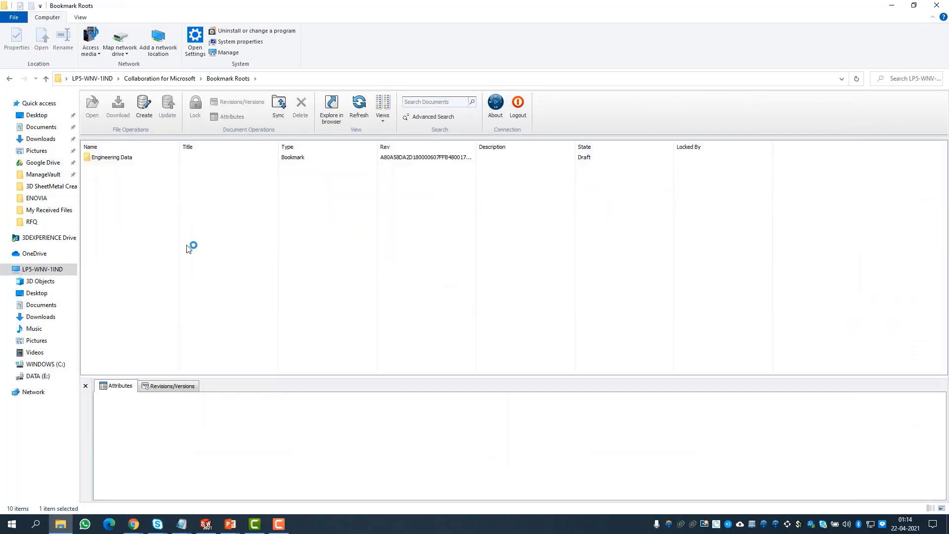
Open DOC--0000056 from Technical Specifications in Word, confirming replacement of the local copy.
click(116, 164)
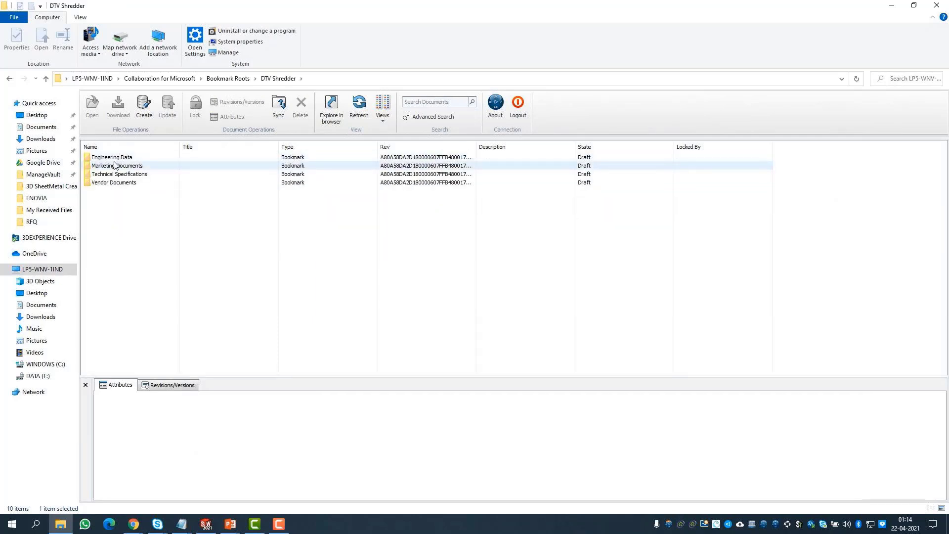
click(116, 173)
key(Return)
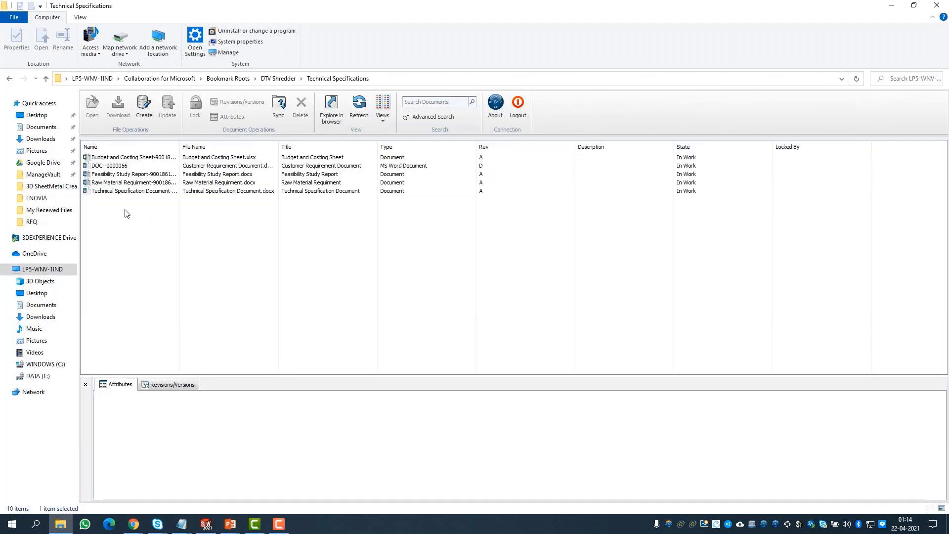
click(113, 167)
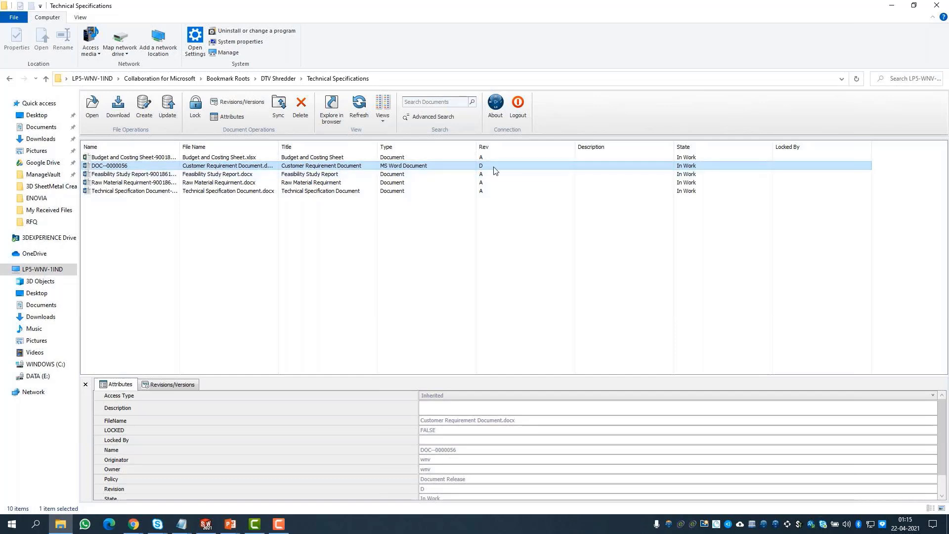
double_click(110, 169)
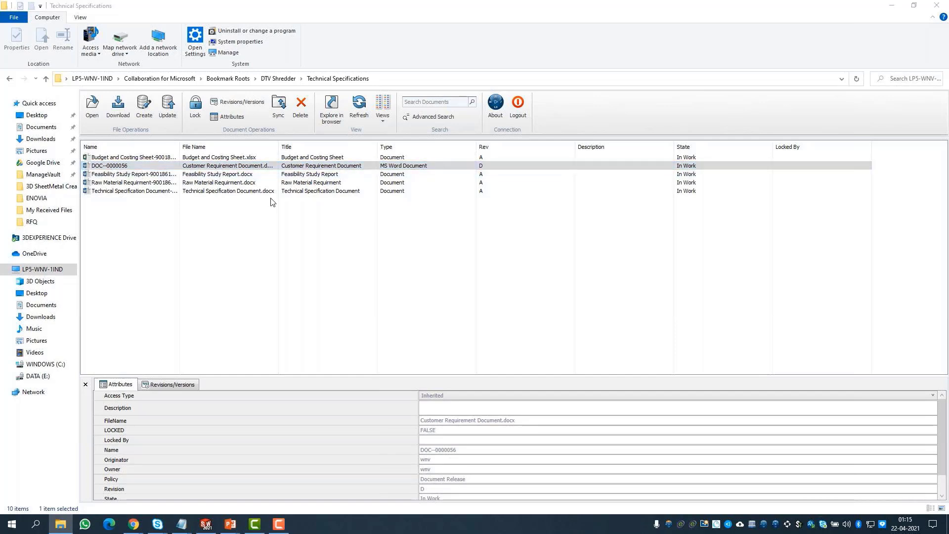
click(510, 297)
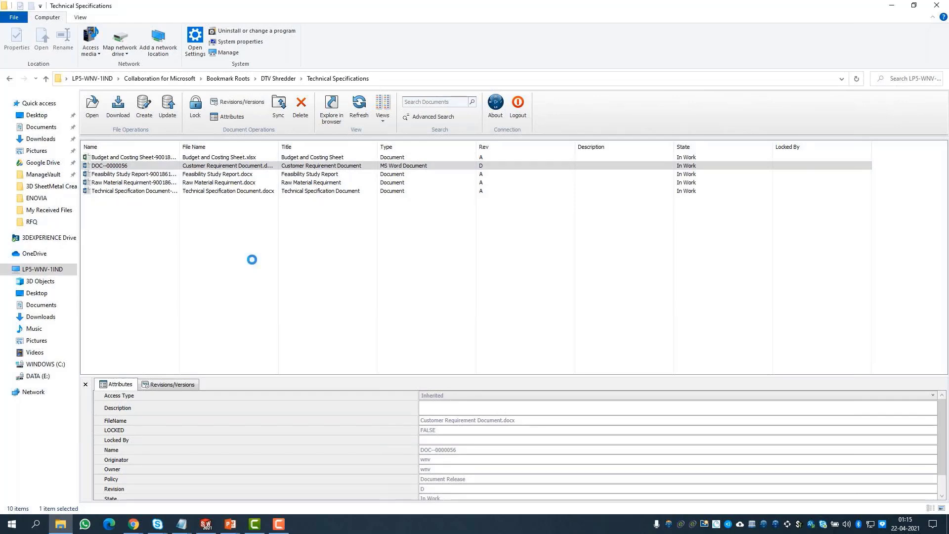
Scroll through the Customer Requirement Document in Word, then restore Document Management to the dashboard grid.
scroll(489, 331, down, 10)
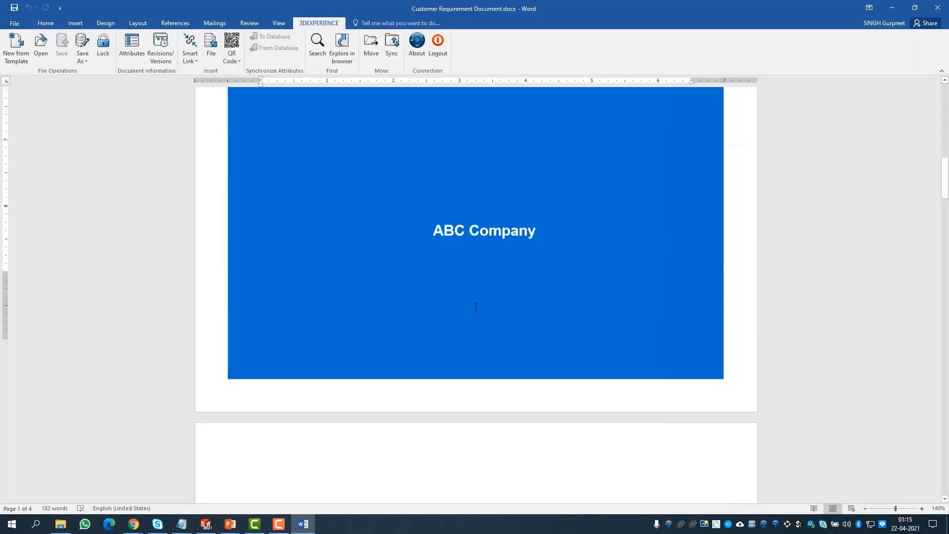
scroll(494, 336, down, 8)
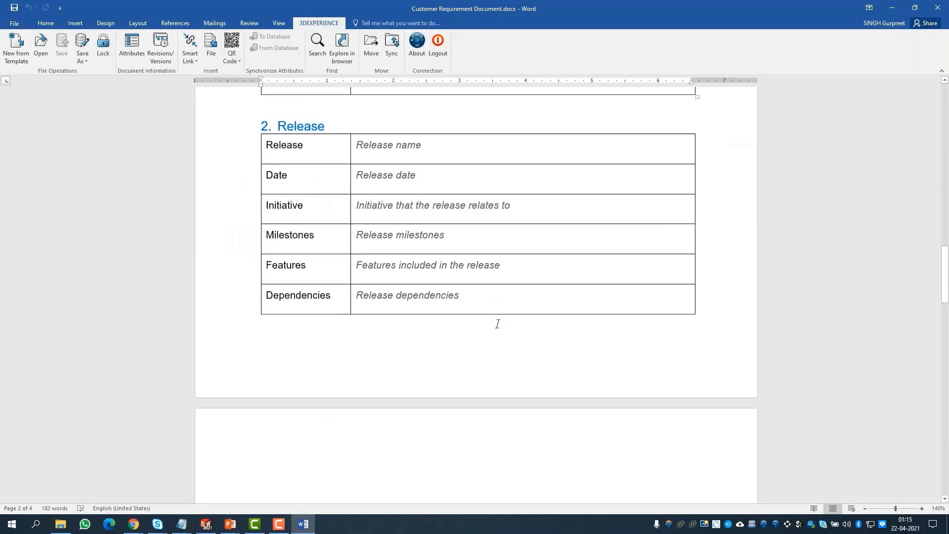
scroll(496, 322, up, 2)
scroll(489, 212, up, 15)
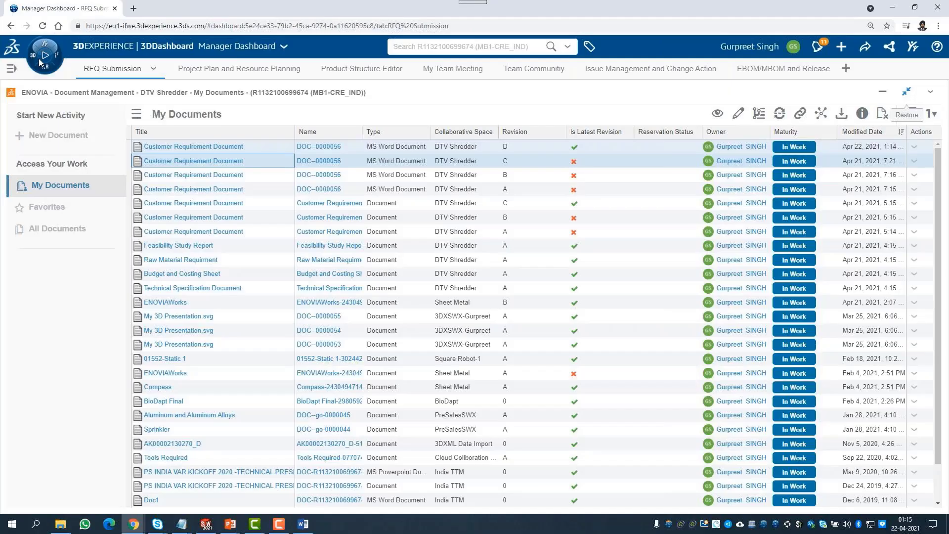
click(906, 92)
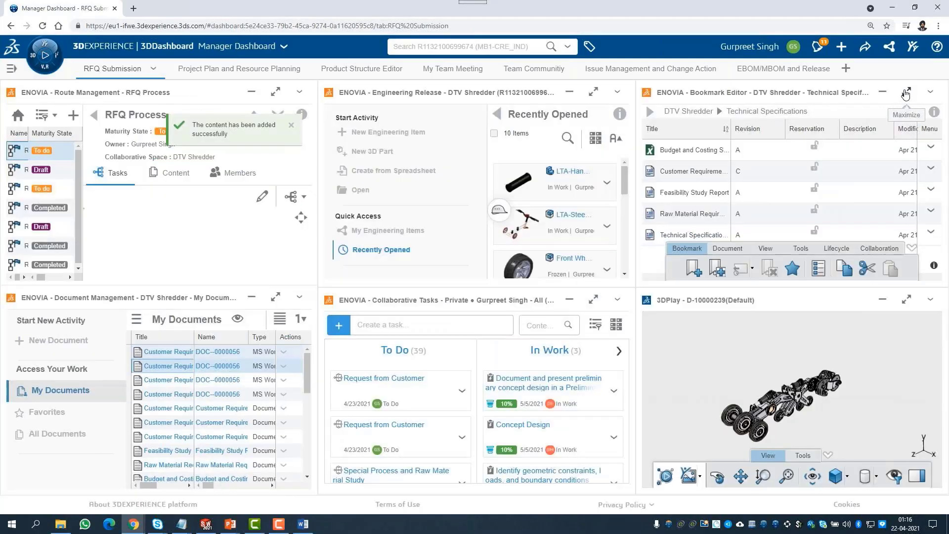
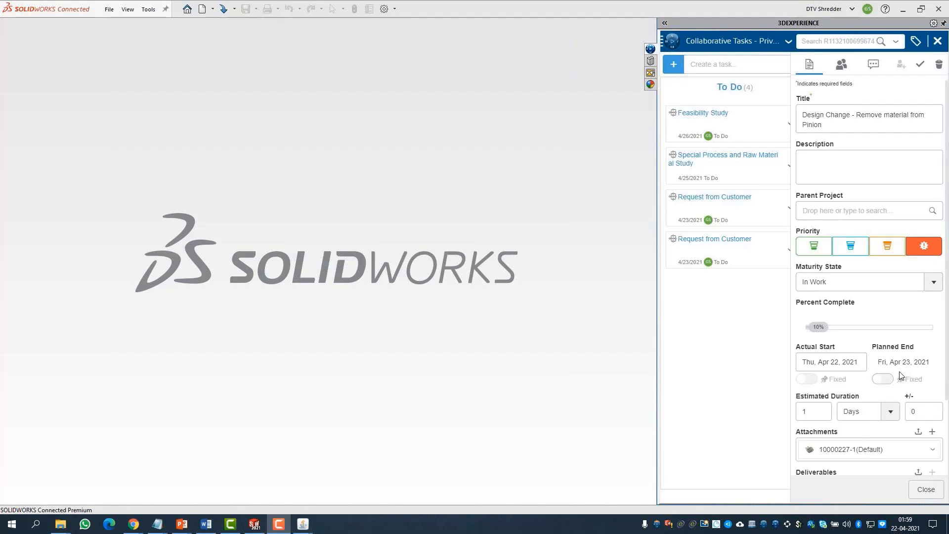
Open the task's attached assembly 10000227-1 from its Attachments list.
scroll(866, 432, down, 2)
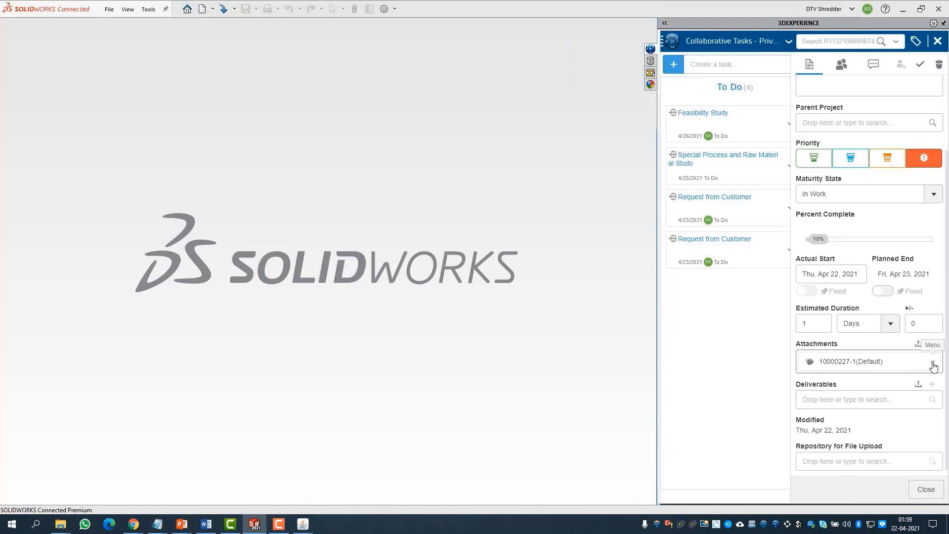
click(932, 361)
click(886, 431)
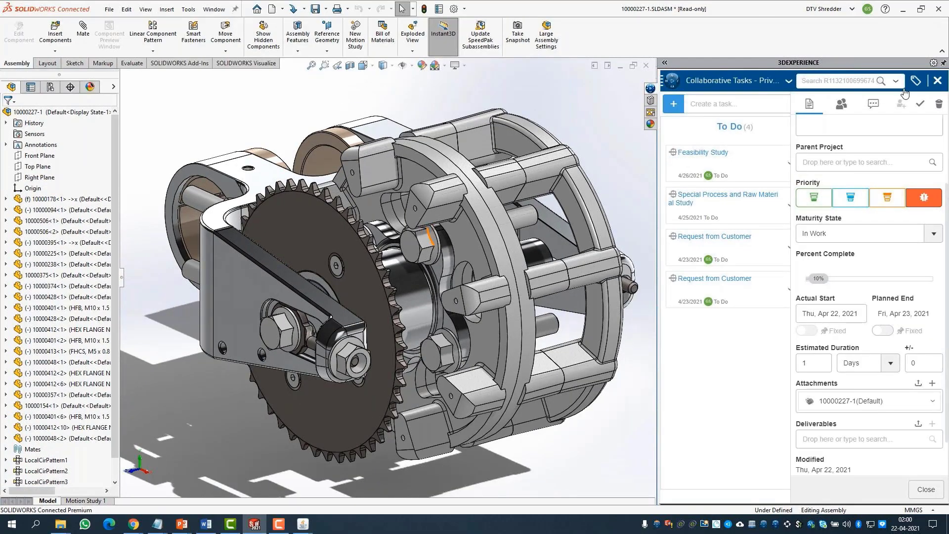
Show the Relations view for assembly 10000227-1 from the MySession Tools actions.
click(937, 81)
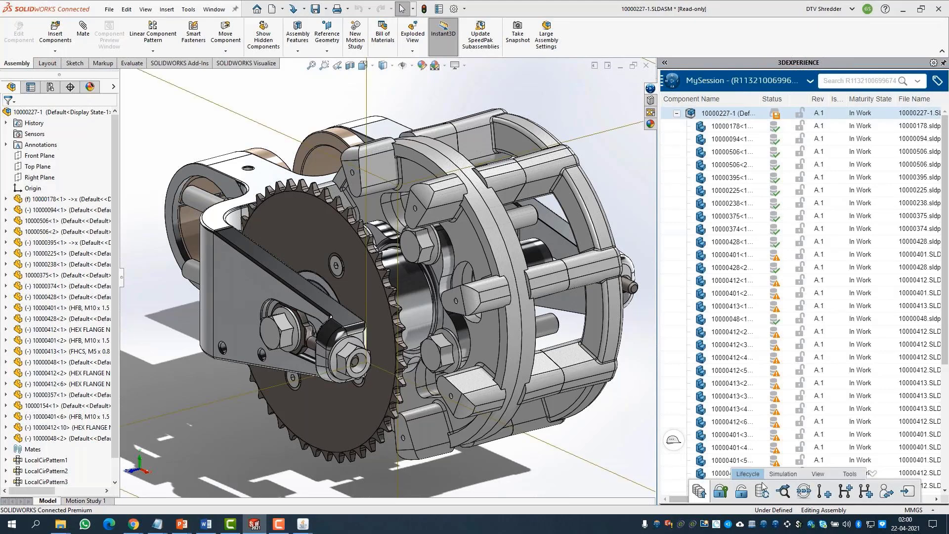
click(849, 473)
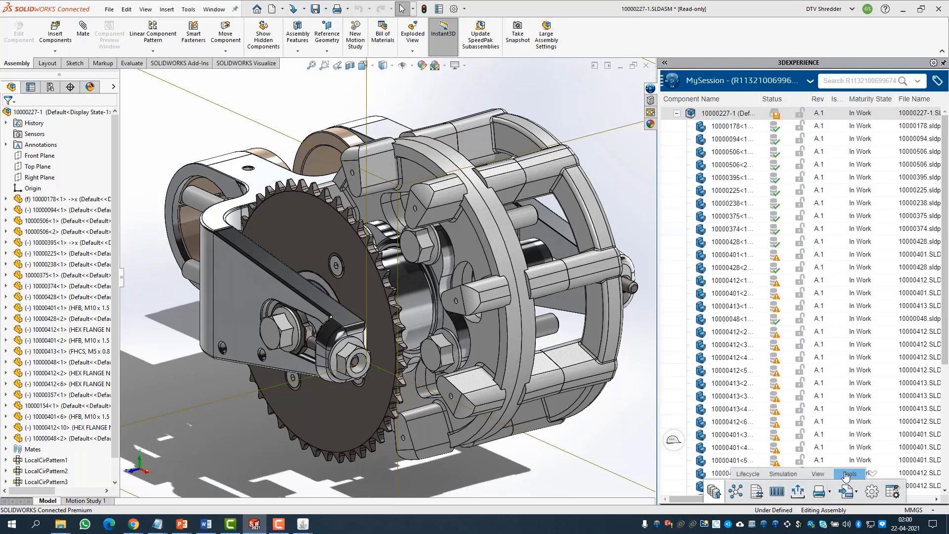
click(755, 494)
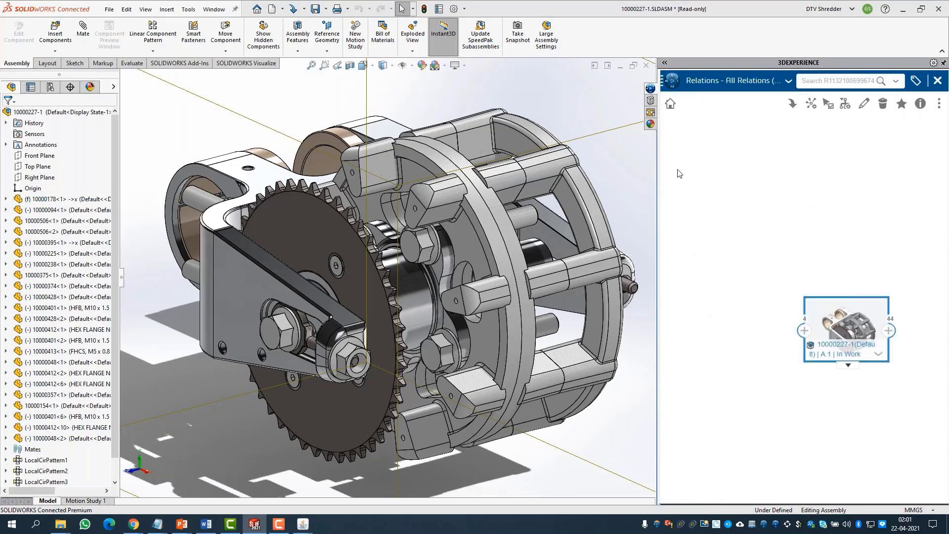
Open the parent assembly D-10000239 from the Members of relation.
mouse_move(801, 334)
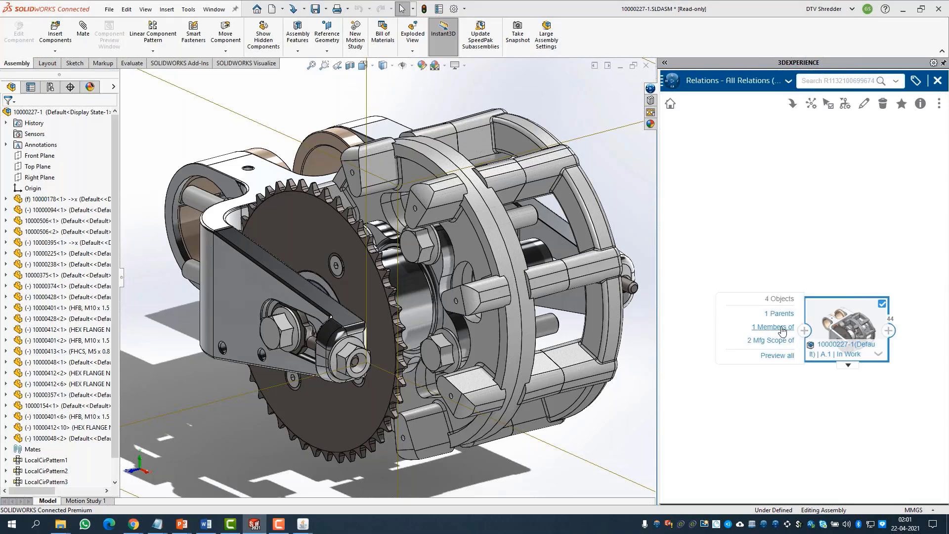
click(782, 327)
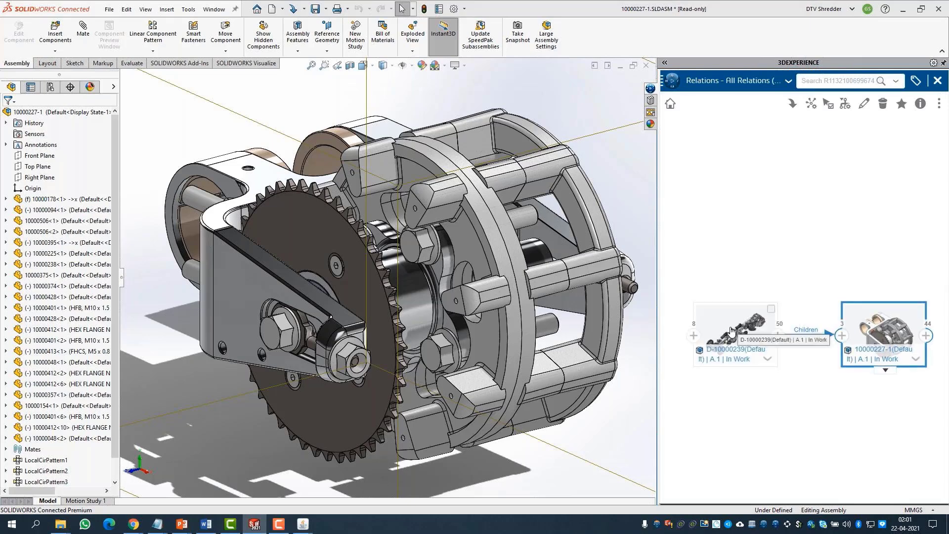
click(772, 311)
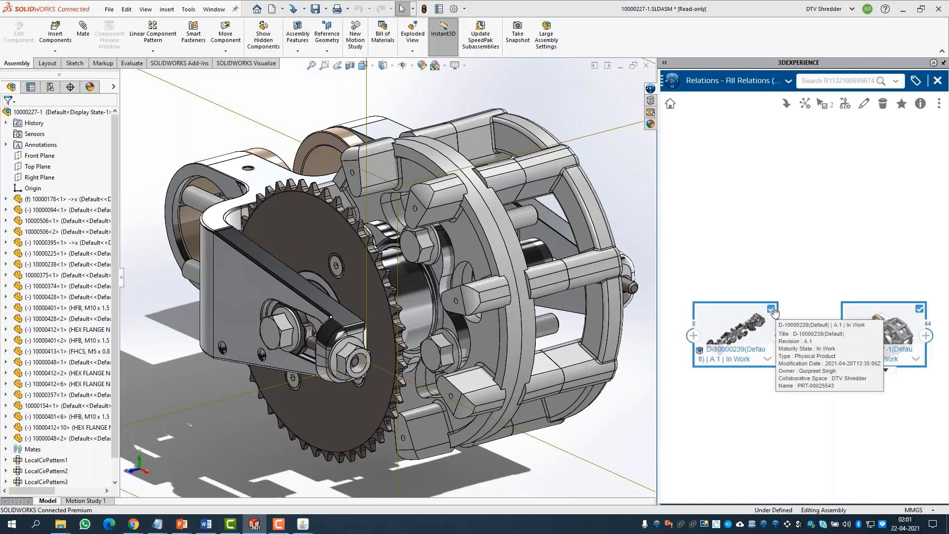
click(786, 103)
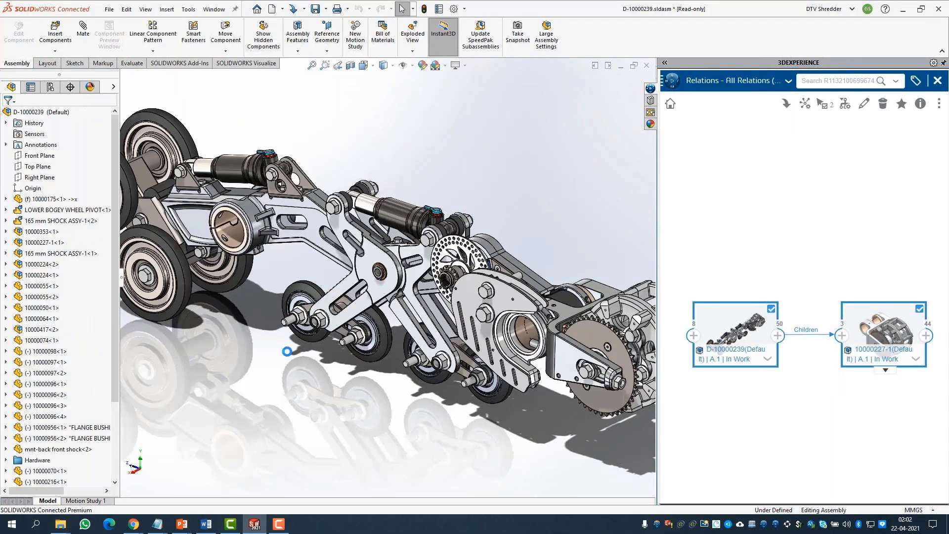
Return to assembly 10000227-1 and open the sprocket part 10000094 on its own.
click(788, 82)
click(684, 105)
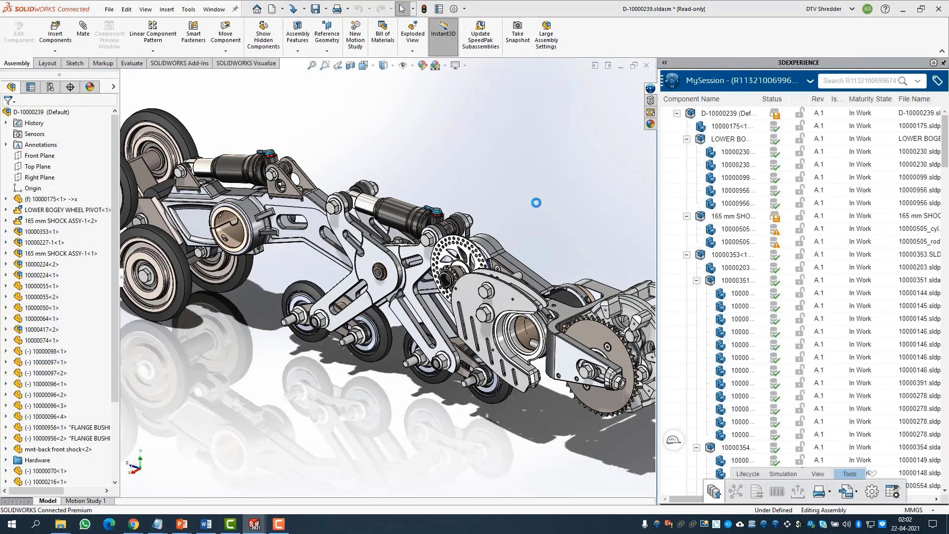
click(214, 9)
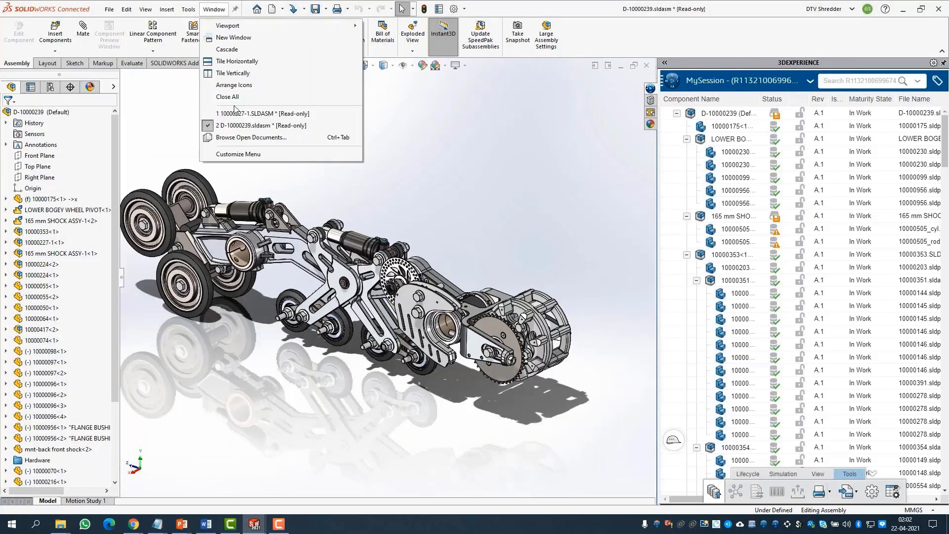
click(236, 113)
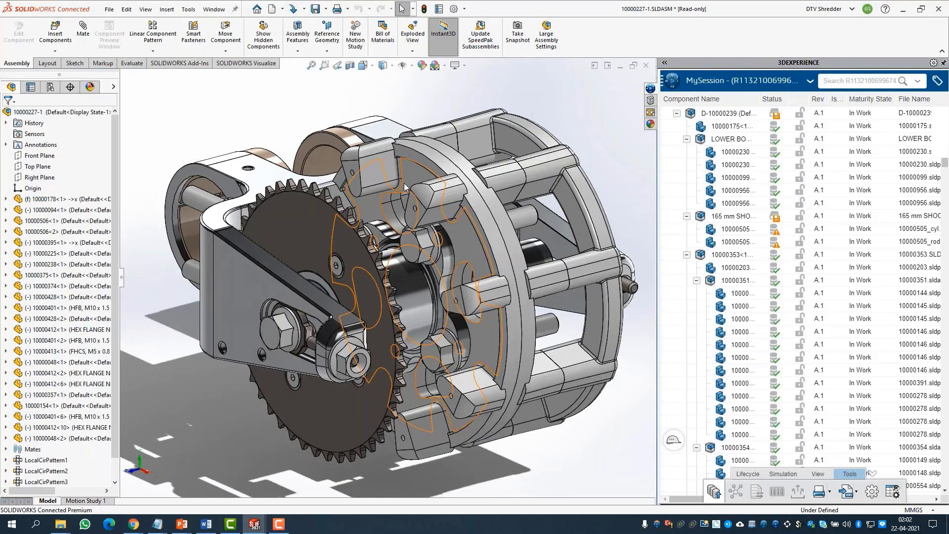
click(306, 222)
click(311, 137)
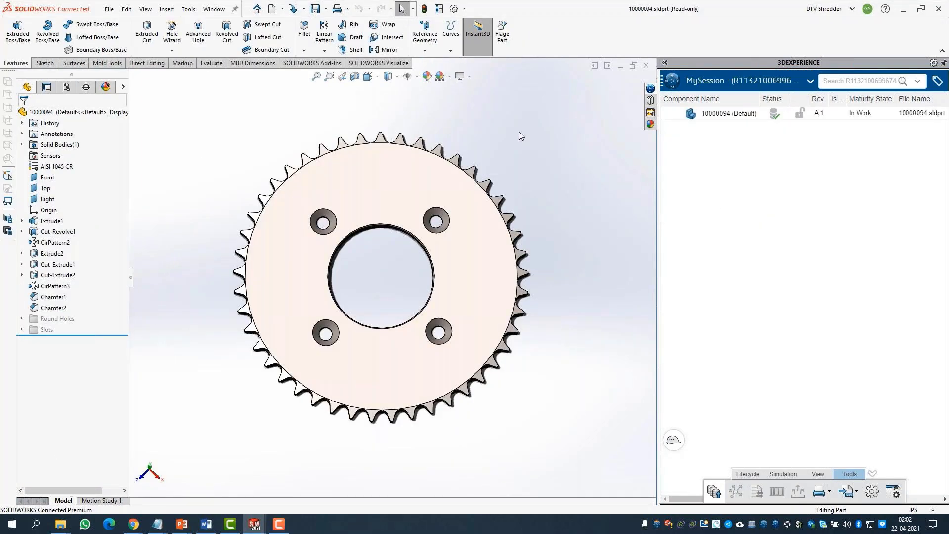
Reserve sprocket part 10000094 for editing and rotate it to inspect the slots.
right_click(729, 113)
click(786, 143)
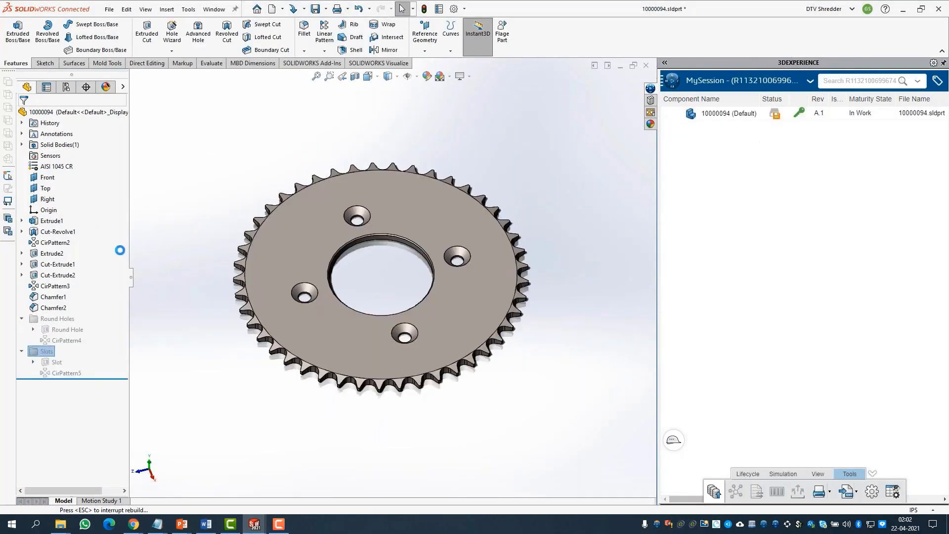
middle_drag(491, 147, 503, 176)
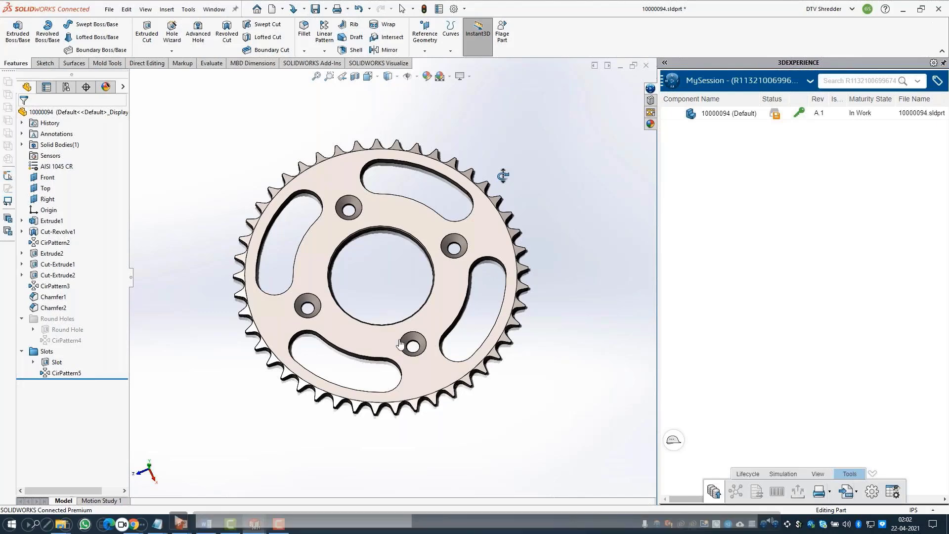
key(Escape)
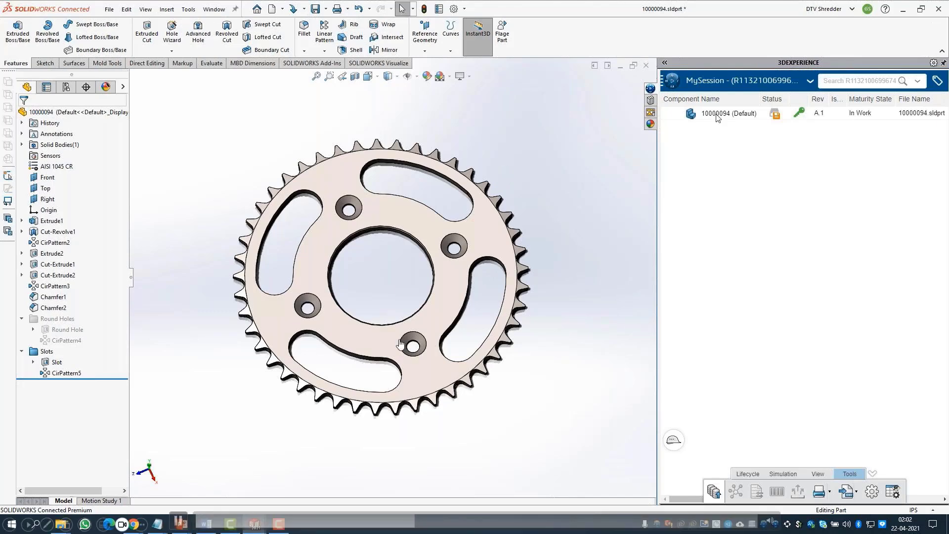
Save the sprocket as a new revision with comment 'Added slots to remove the material and reduce the weight', releasing the reservation.
right_click(718, 117)
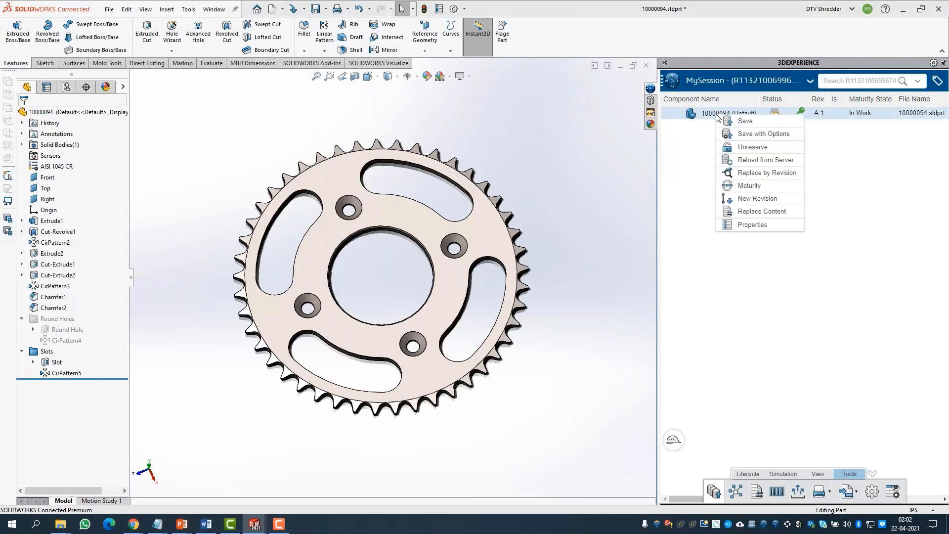
click(754, 134)
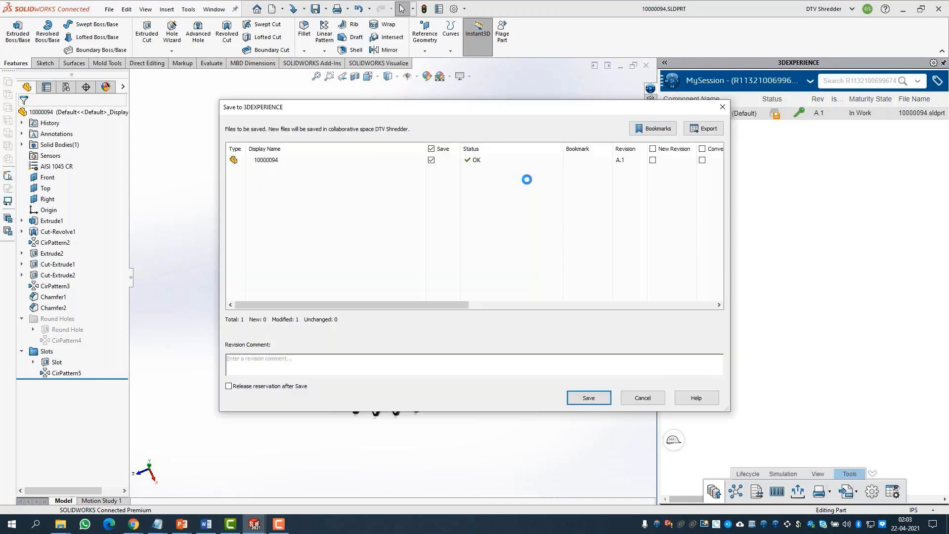
click(652, 160)
click(262, 359)
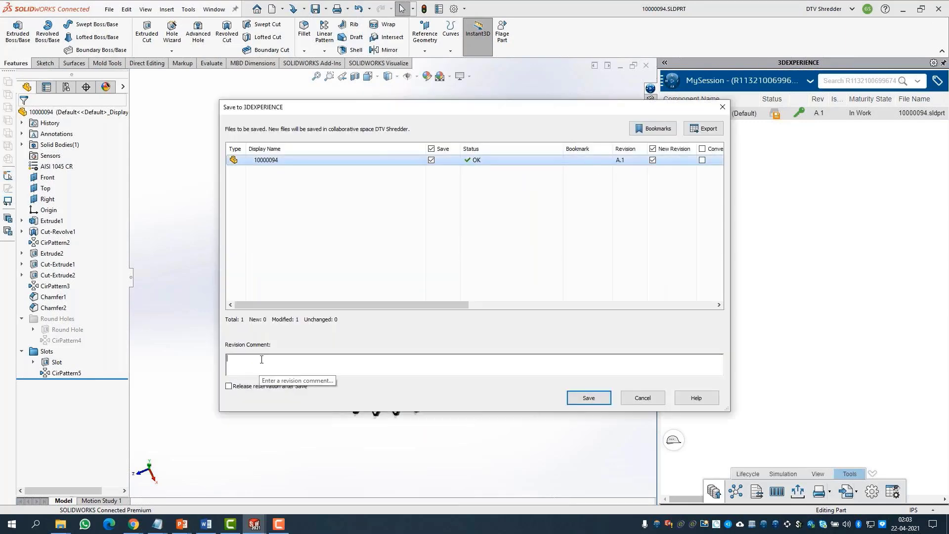
text(Added slots to remove the material and reduce the weight)
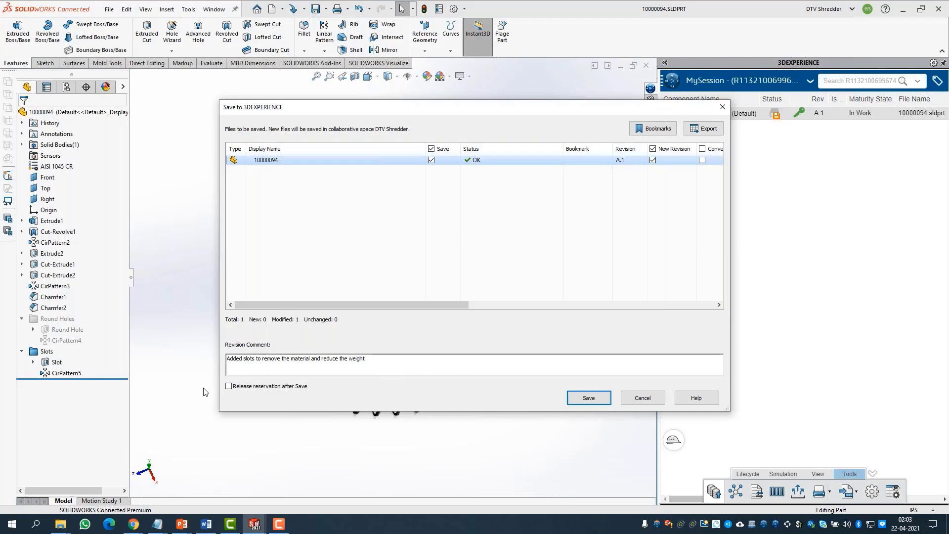
click(228, 386)
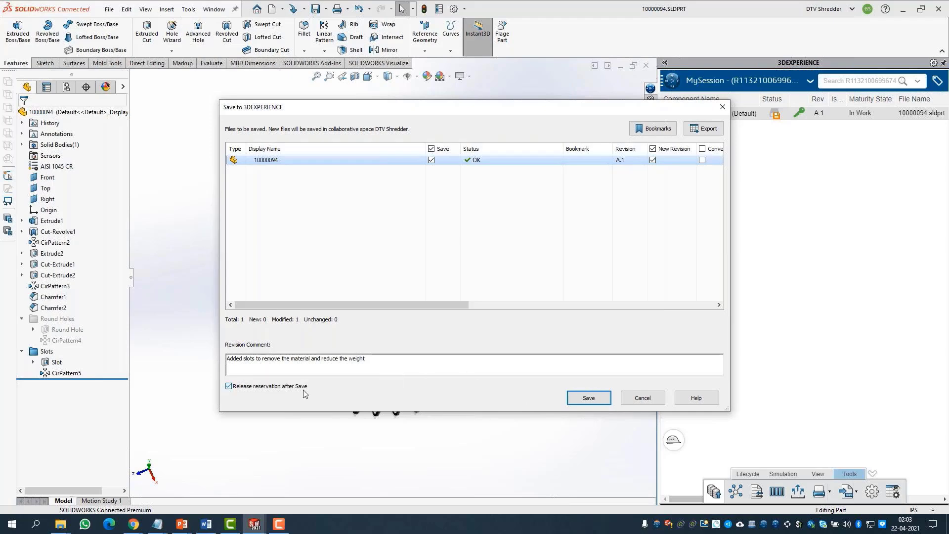
click(593, 402)
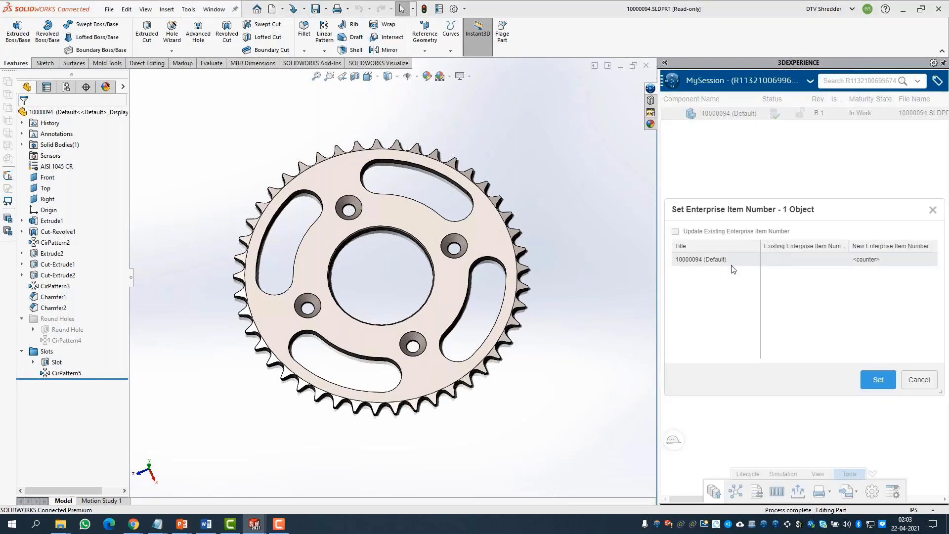
Assign the sprocket an enterprise item number and save it to 3DEXPERIENCE.
click(874, 379)
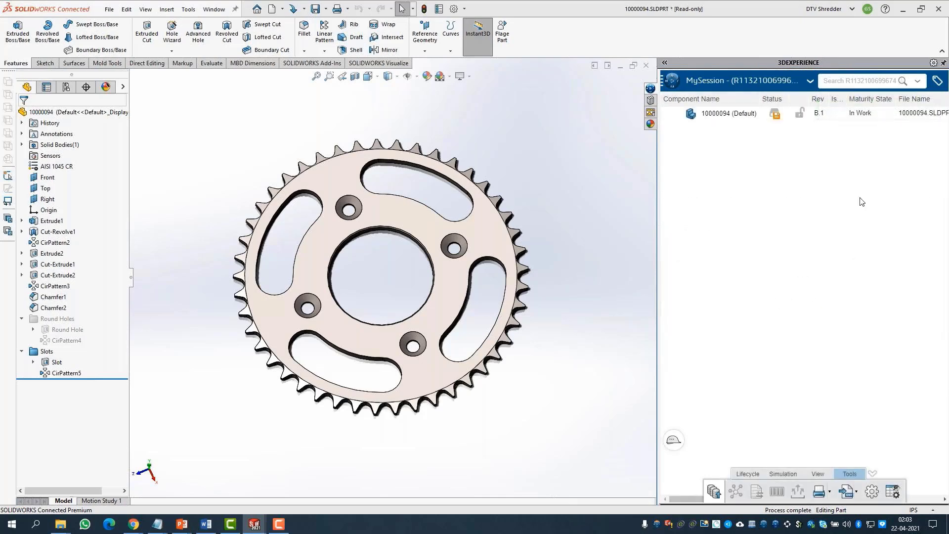
drag(933, 99, 829, 103)
click(720, 117)
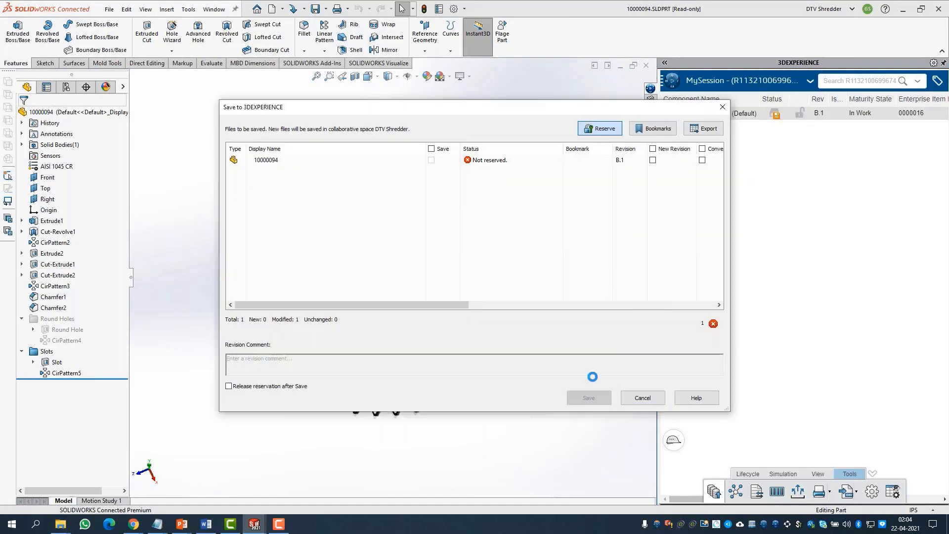
click(592, 399)
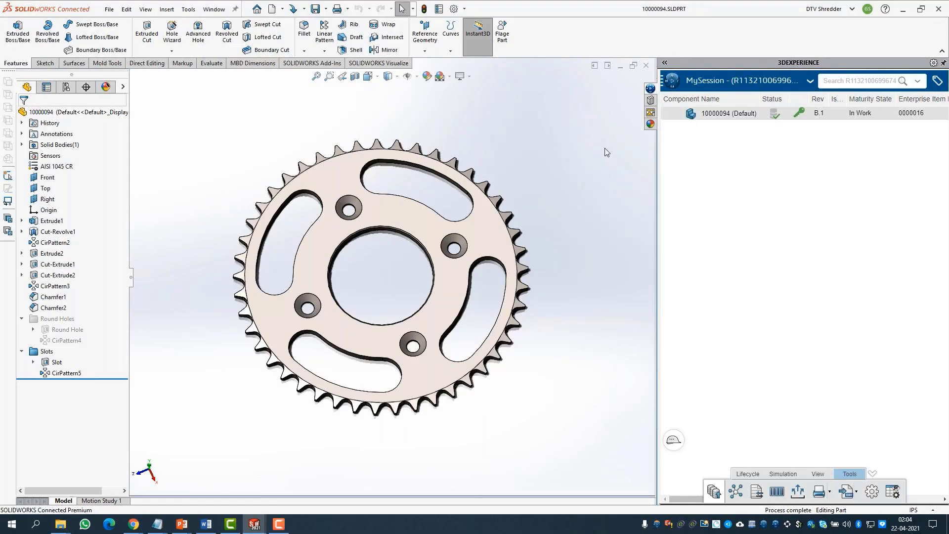
Unreserve sprocket part 10000094 and close its window.
right_click(720, 117)
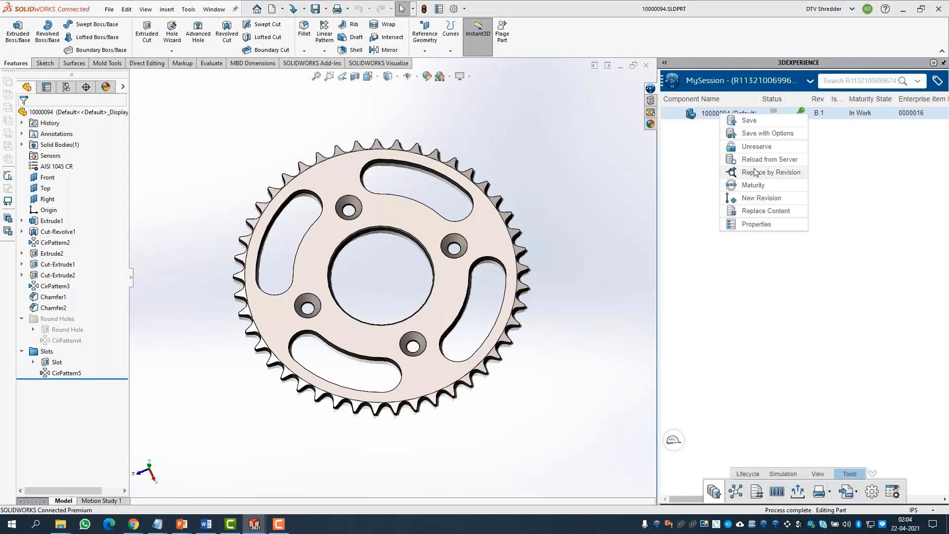
click(756, 146)
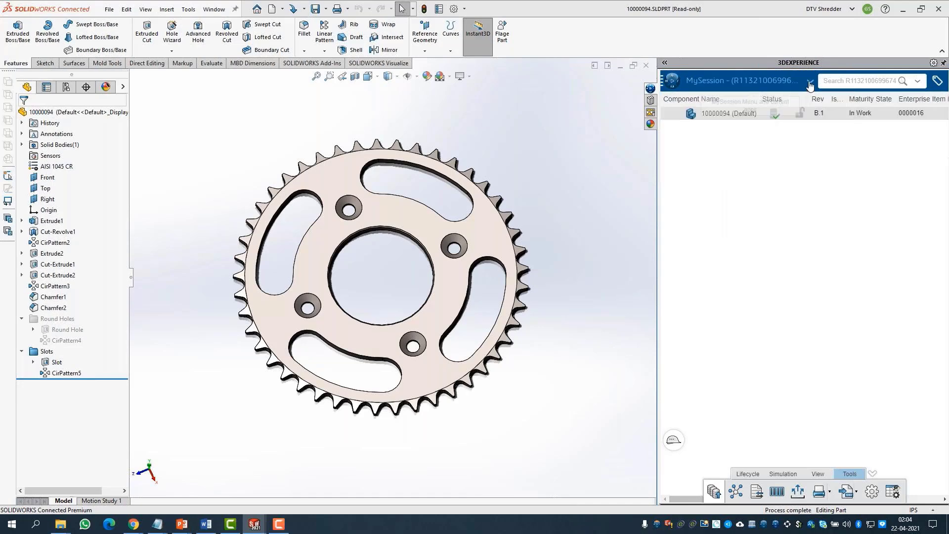
click(647, 66)
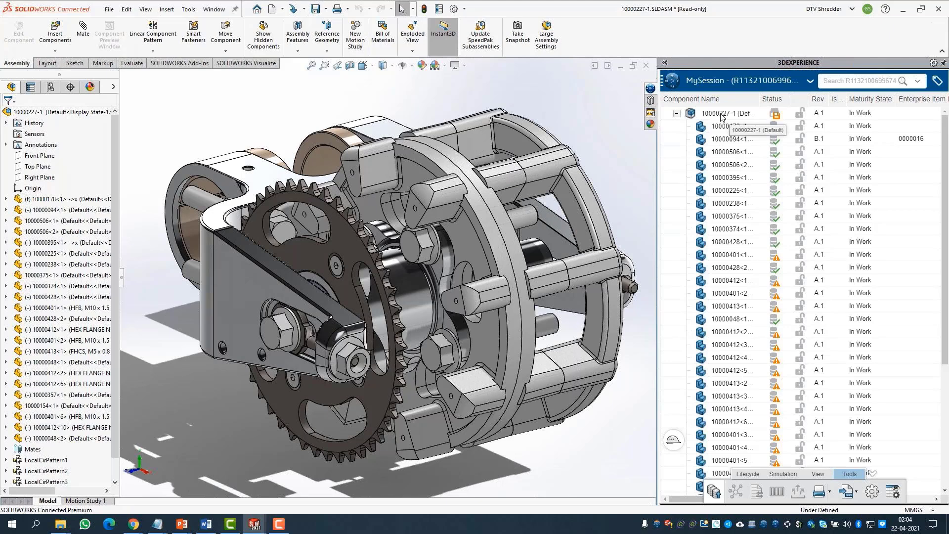
Reserve the top-level assembly 10000227-1 for editing.
click(722, 116)
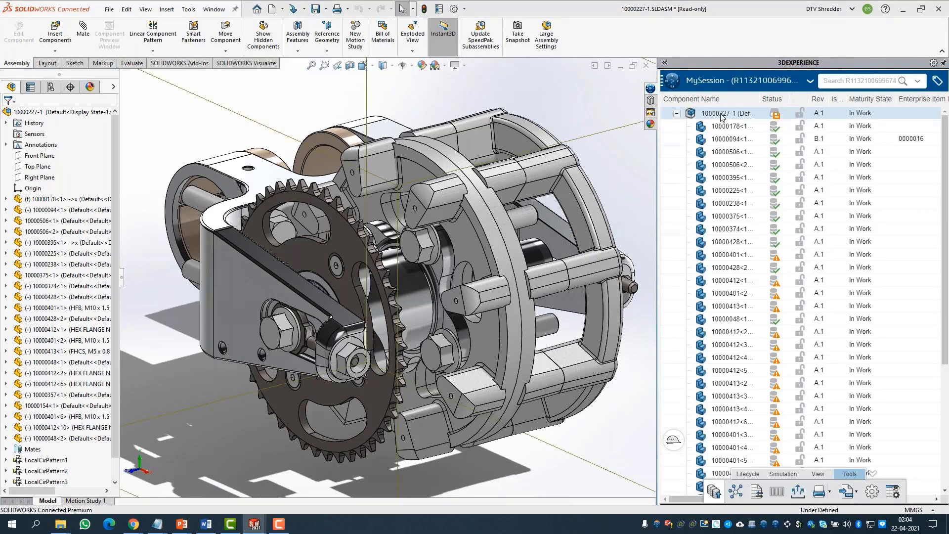
right_click(722, 116)
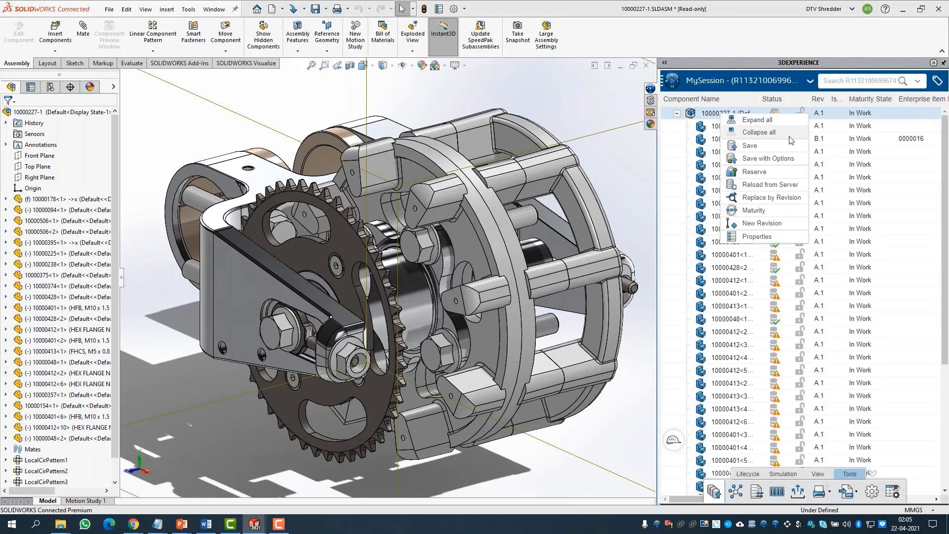
click(761, 173)
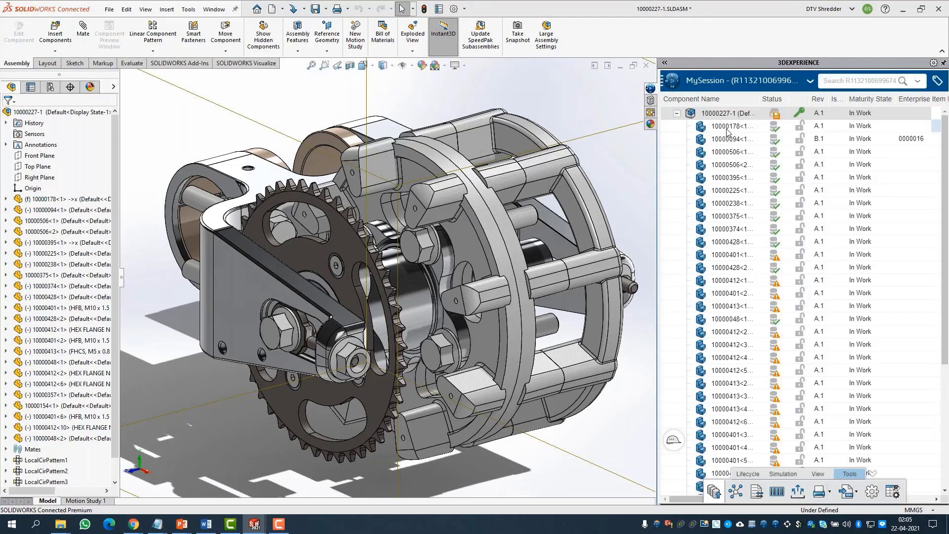
Give components 10000506<1> through 10000374<1> enterprise item numbers 0000017 to 0000022.
click(727, 130)
click(731, 153)
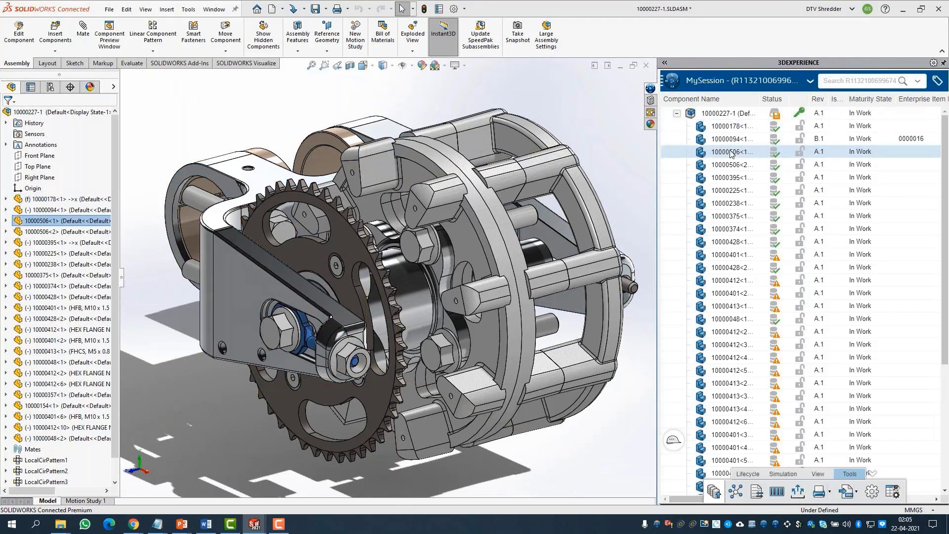
shift+click(731, 230)
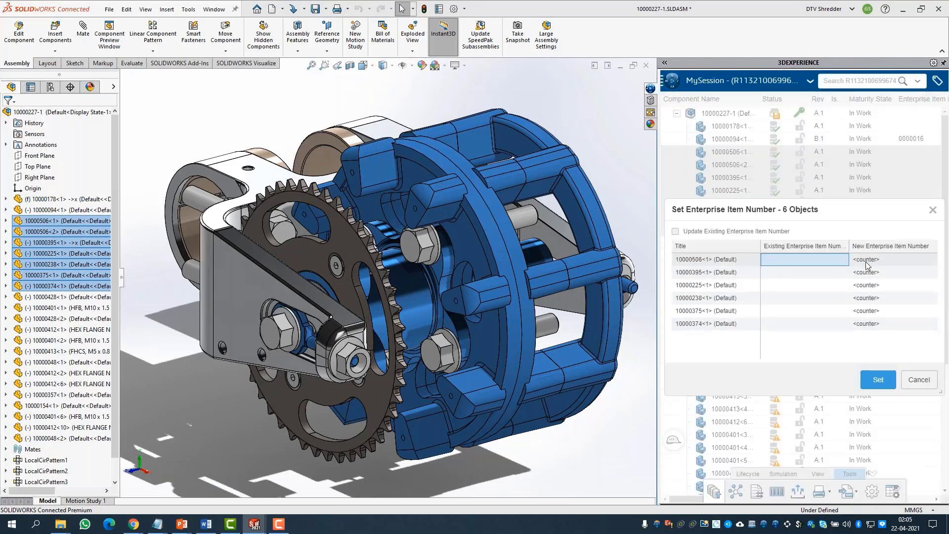
click(803, 259)
click(886, 385)
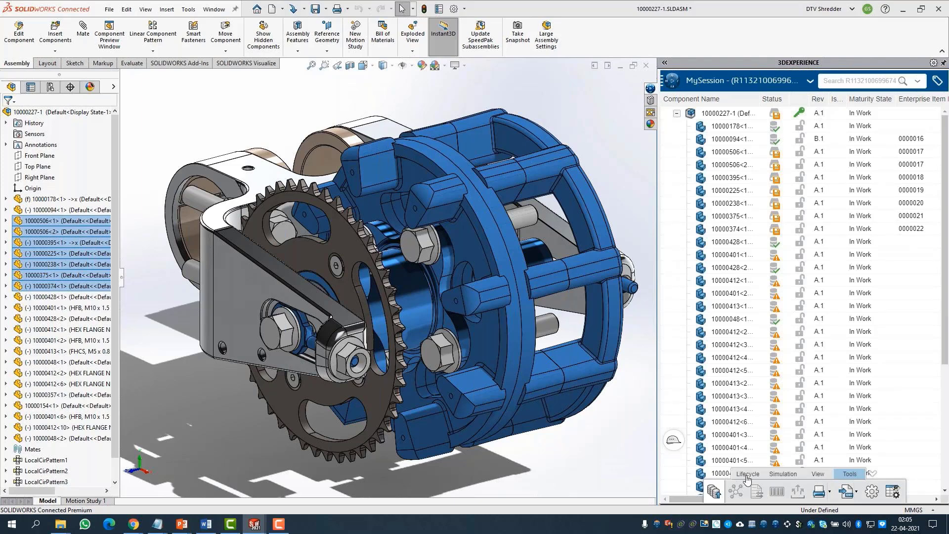
Save the reserved assembly as a new revision commented 'Changed design of Part Number 000016'.
right_click(724, 117)
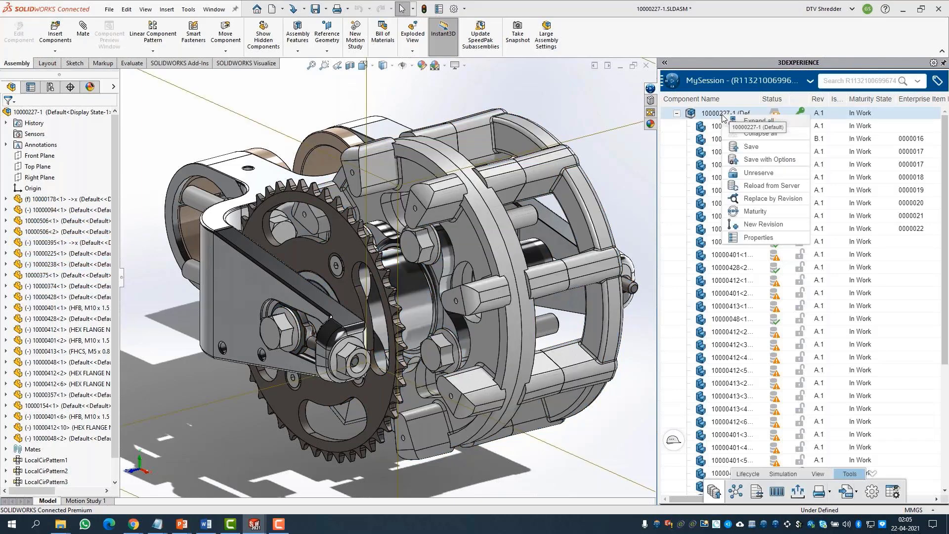
click(751, 147)
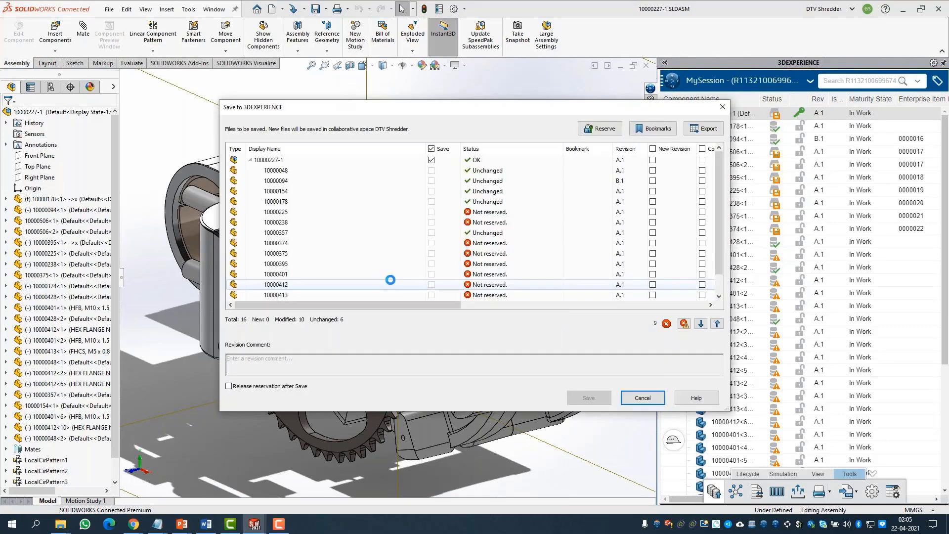
click(652, 159)
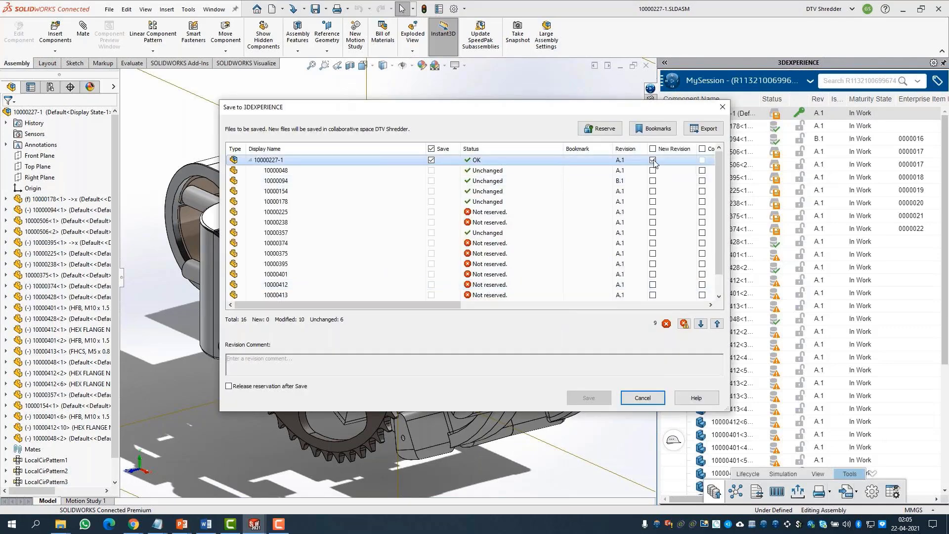
click(600, 128)
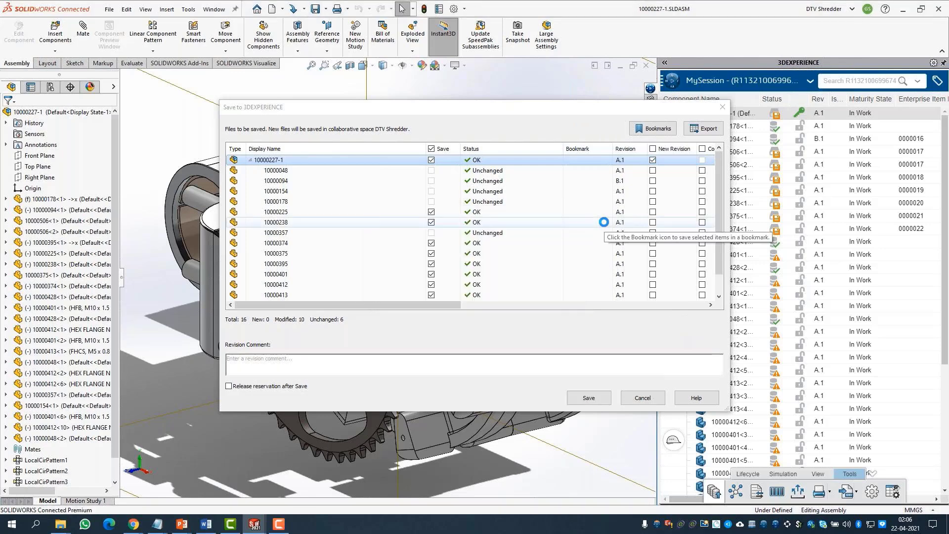
click(355, 362)
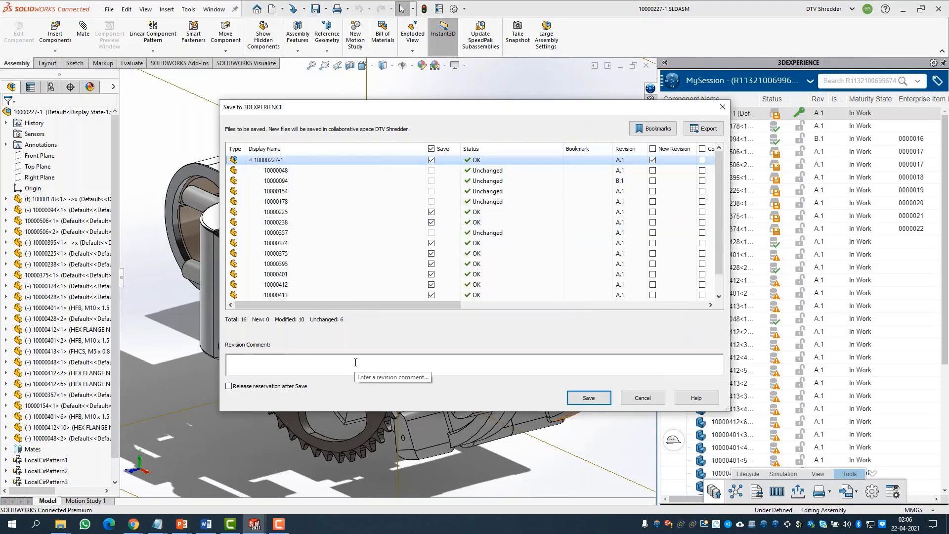
text(Changed design of Part Number 000016)
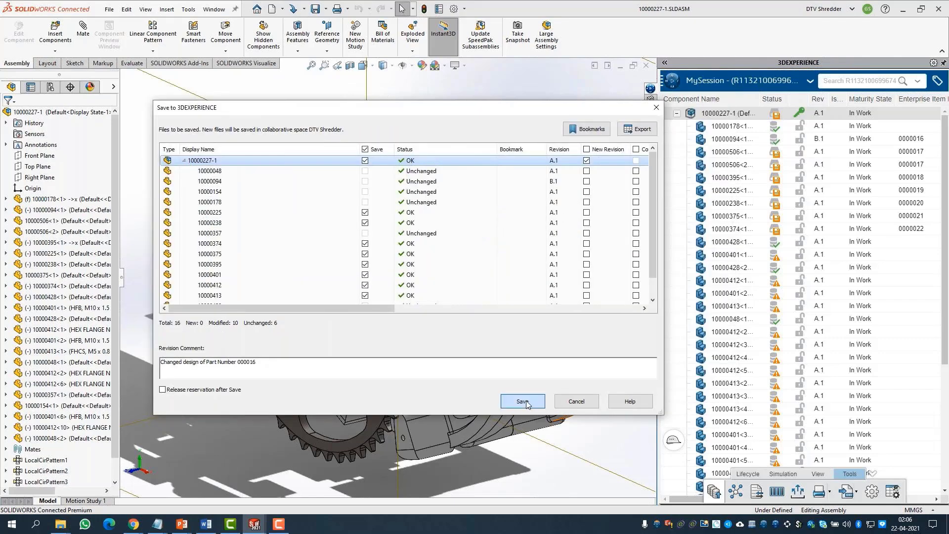
click(525, 402)
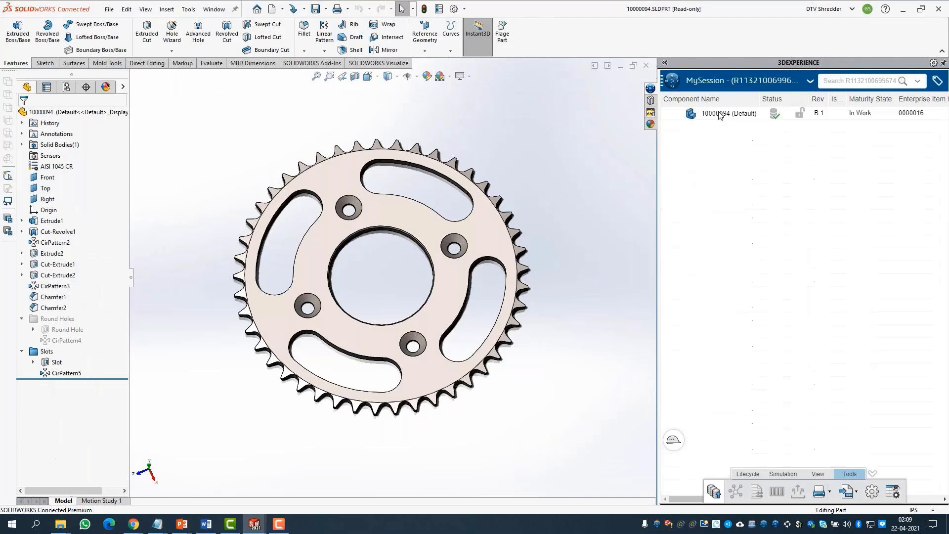
right_click(719, 113)
click(739, 183)
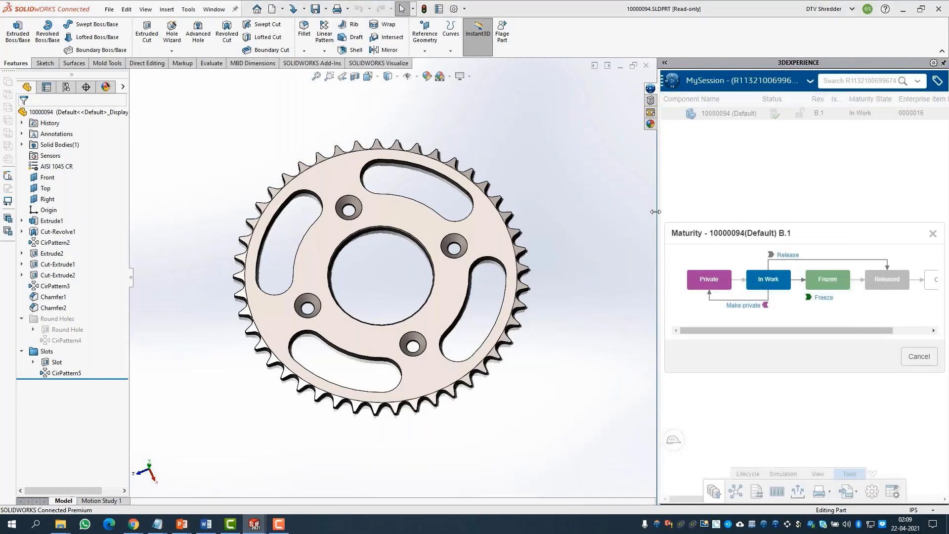
Set sprocket 10000094 revision B.1 to the Frozen maturity state.
drag(658, 203, 512, 210)
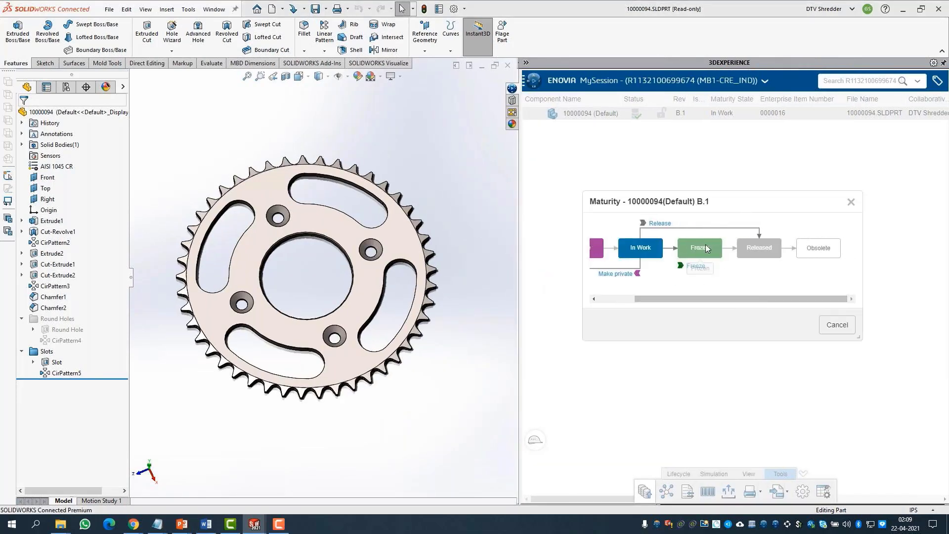
click(696, 248)
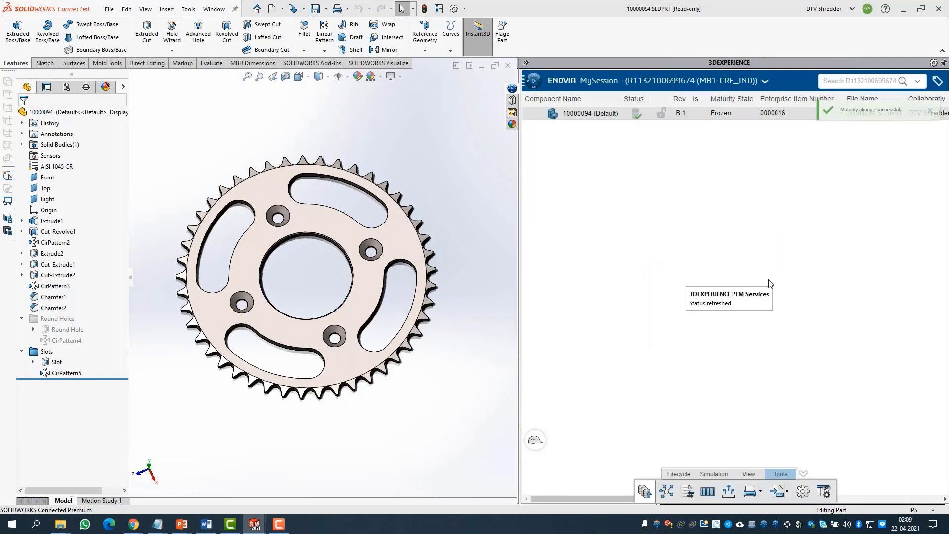
click(764, 81)
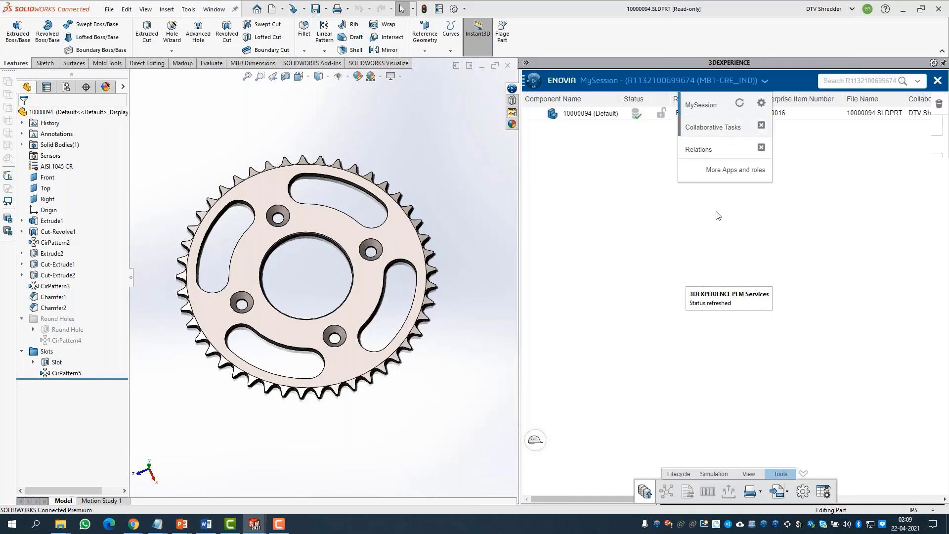
Move the 'Design Change - Remove material from Pinion' task card into Completed.
click(752, 159)
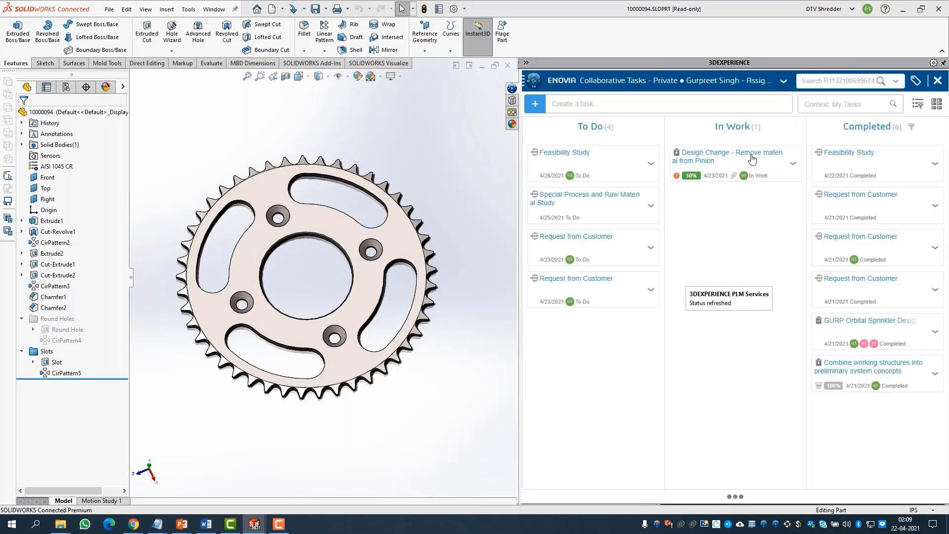
drag(716, 158, 862, 157)
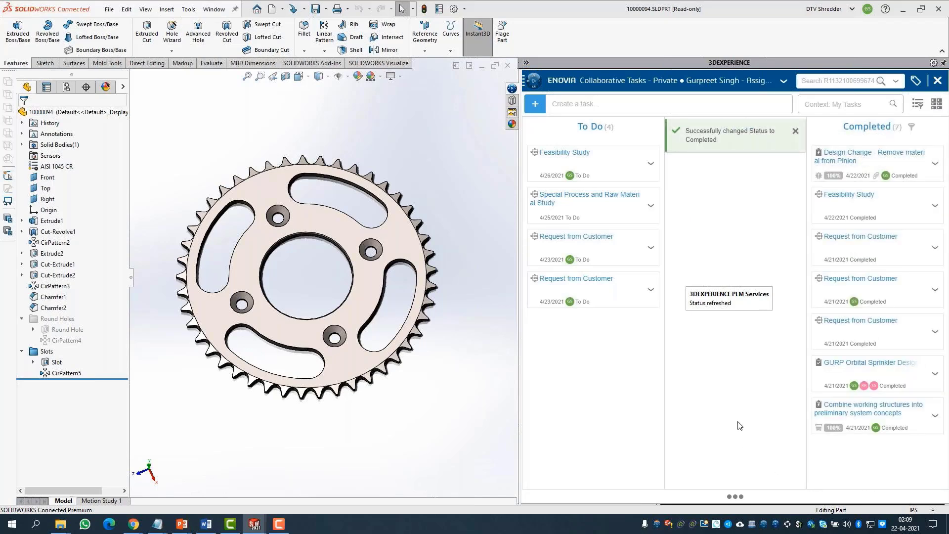
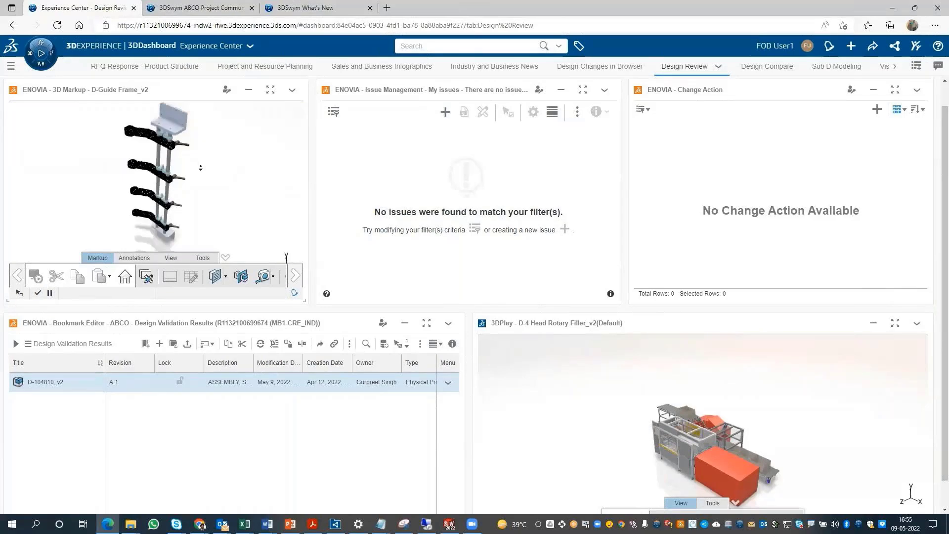
Show the Experience Center › Design Review bookmark, listing D-Guide Frame_v2 at revision A.1.
scroll(259, 171, down, 1)
scroll(936, 131, up, 1)
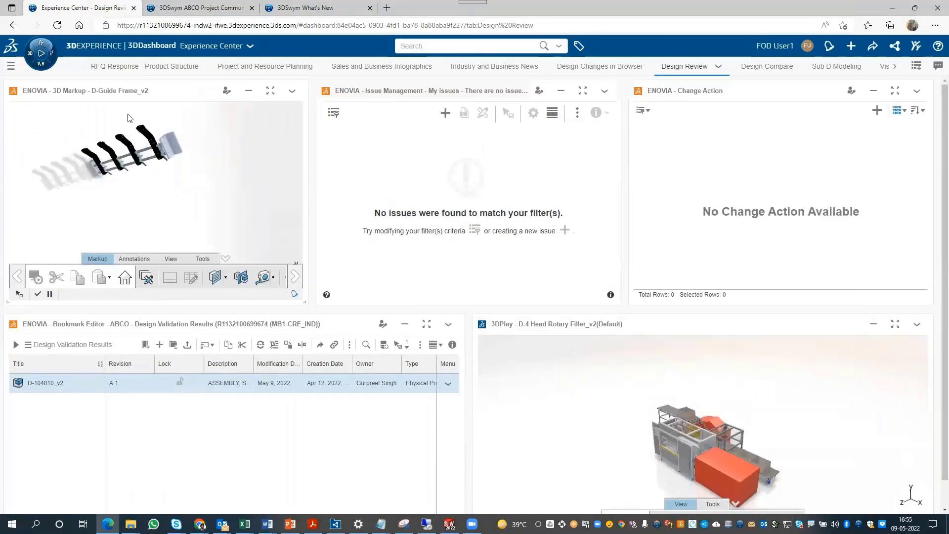
scroll(935, 131, down, 1)
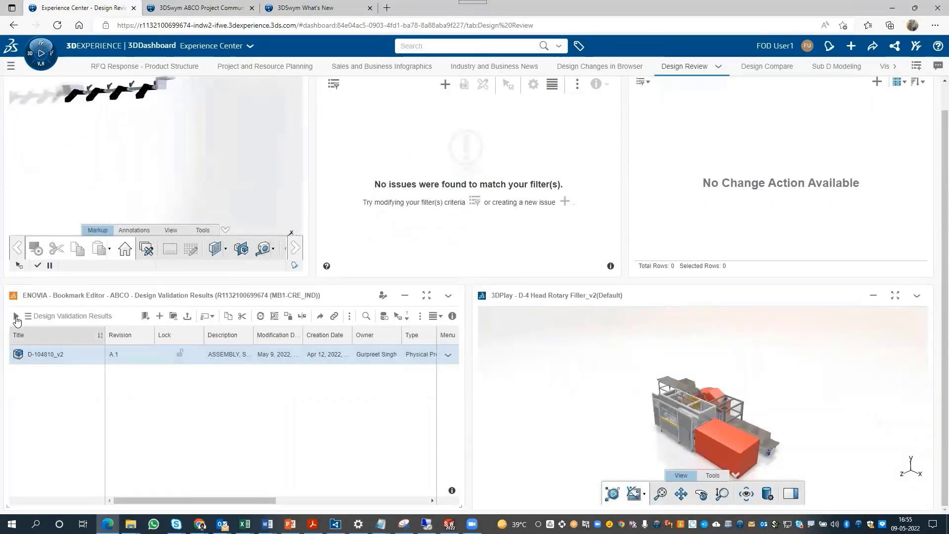
click(16, 316)
click(79, 409)
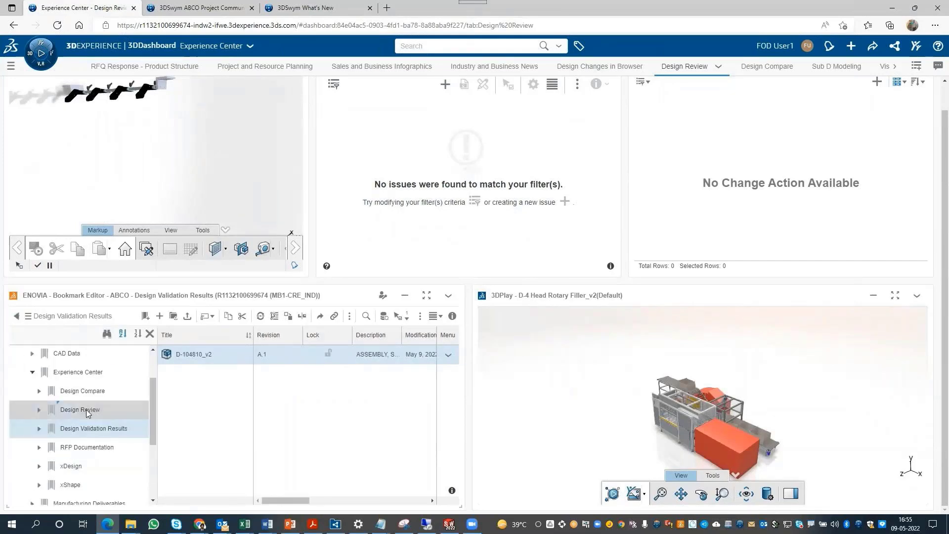
click(150, 339)
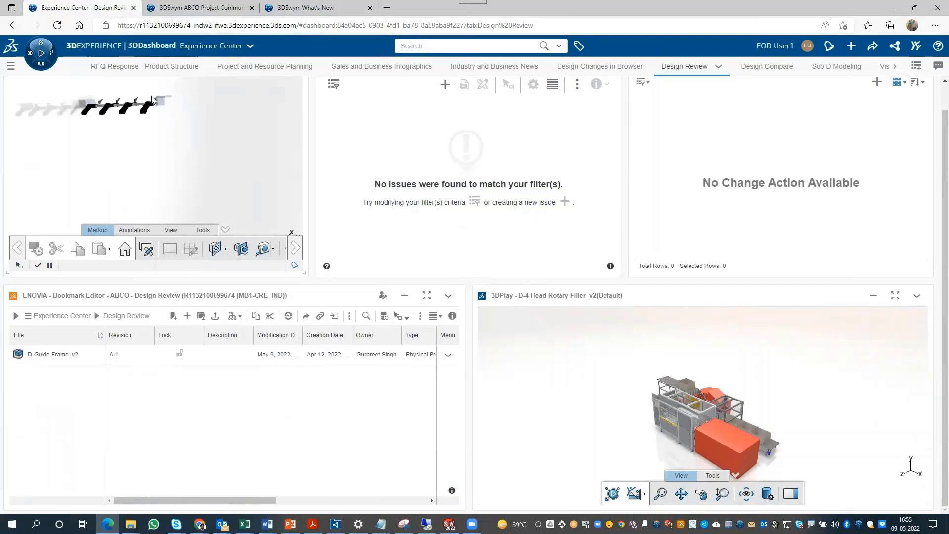
scroll(143, 96, up, 2)
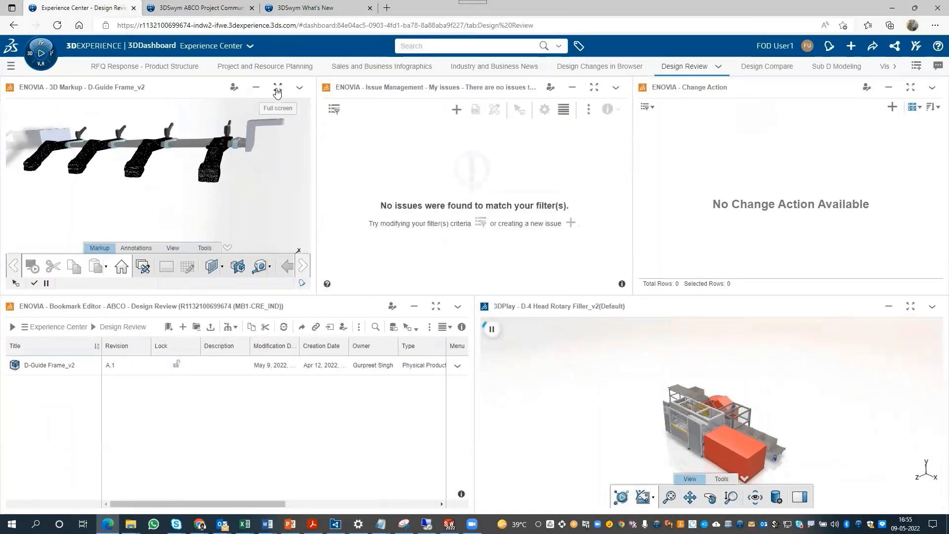
In full-screen 3D Markup, create a new markup circling the rightmost clamp with an arrow pointing at it.
click(277, 89)
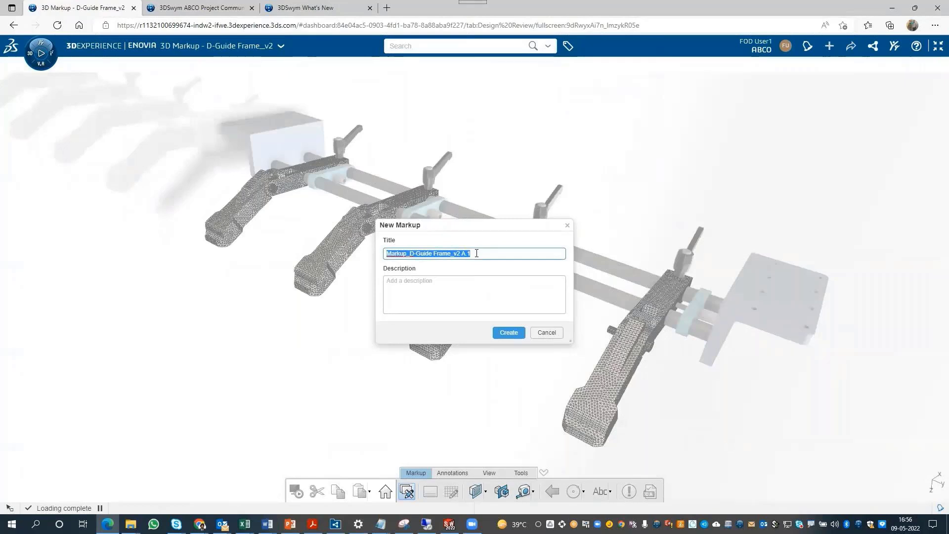
key(Return)
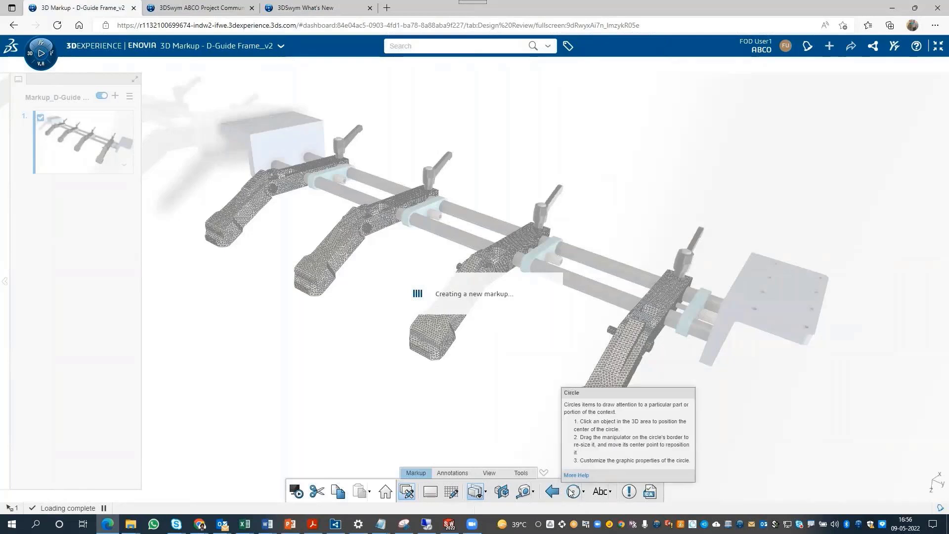
click(584, 492)
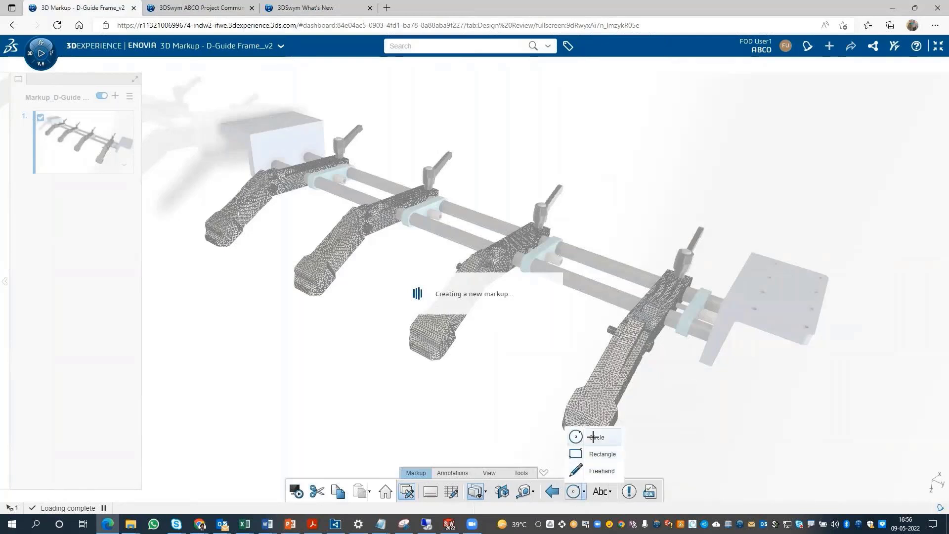
click(584, 435)
drag(666, 288, 735, 287)
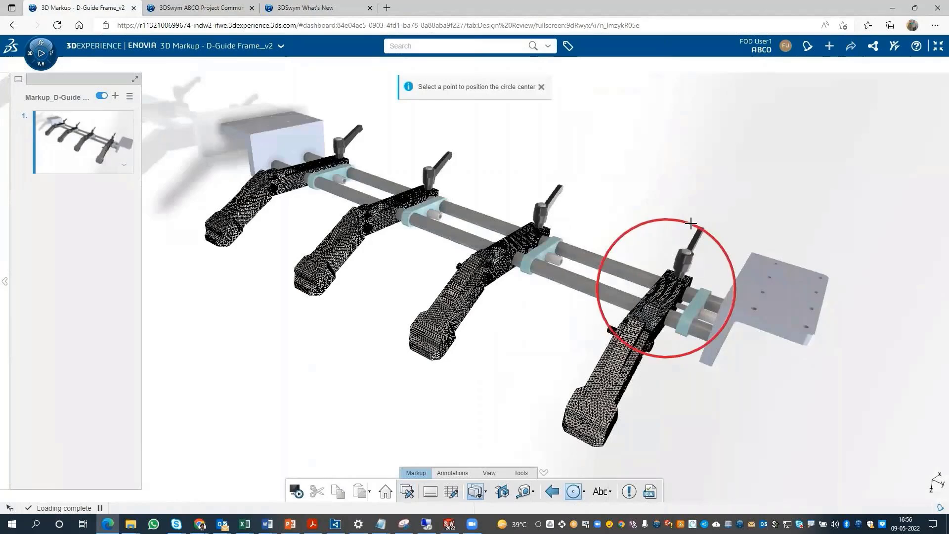
click(547, 493)
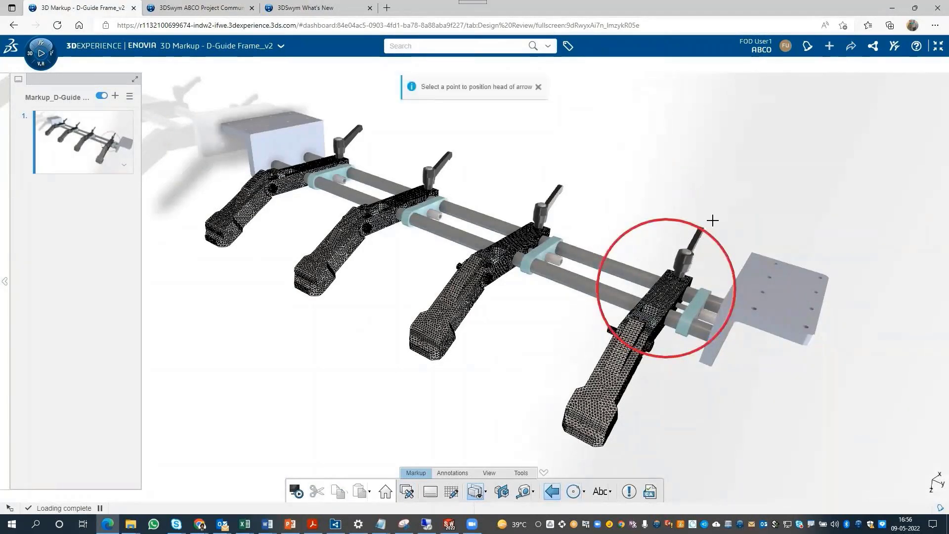
drag(713, 220, 791, 177)
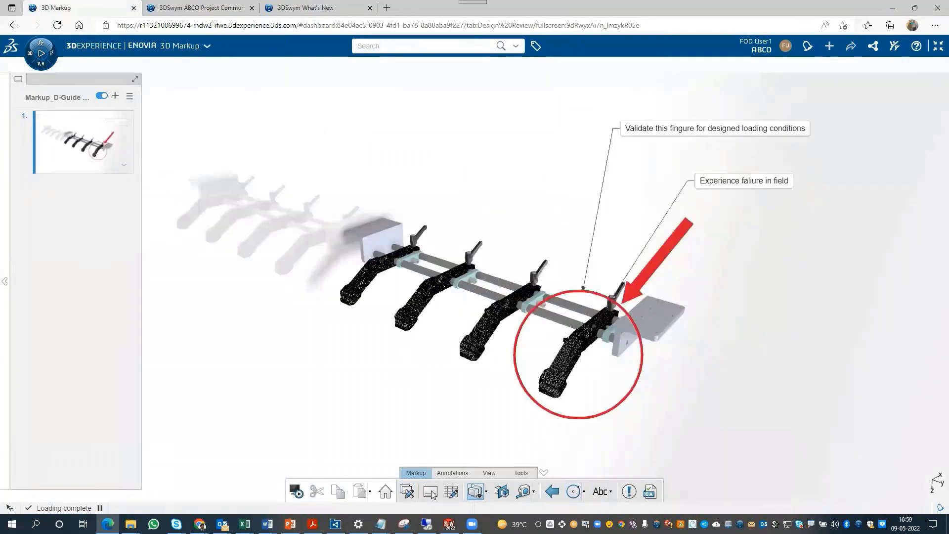
Generate an issue from the markup with High priority and a May 11, 2022 due date.
click(629, 491)
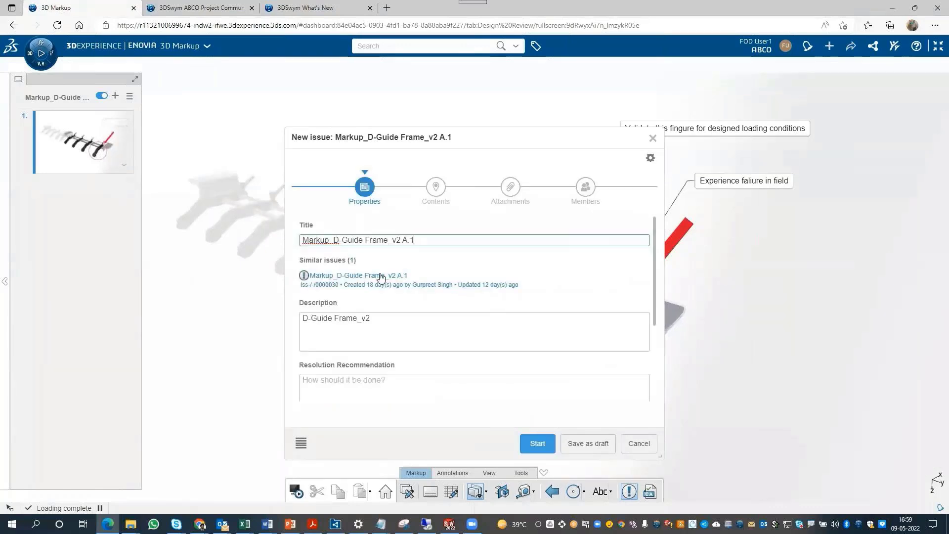
scroll(368, 366, down, 3)
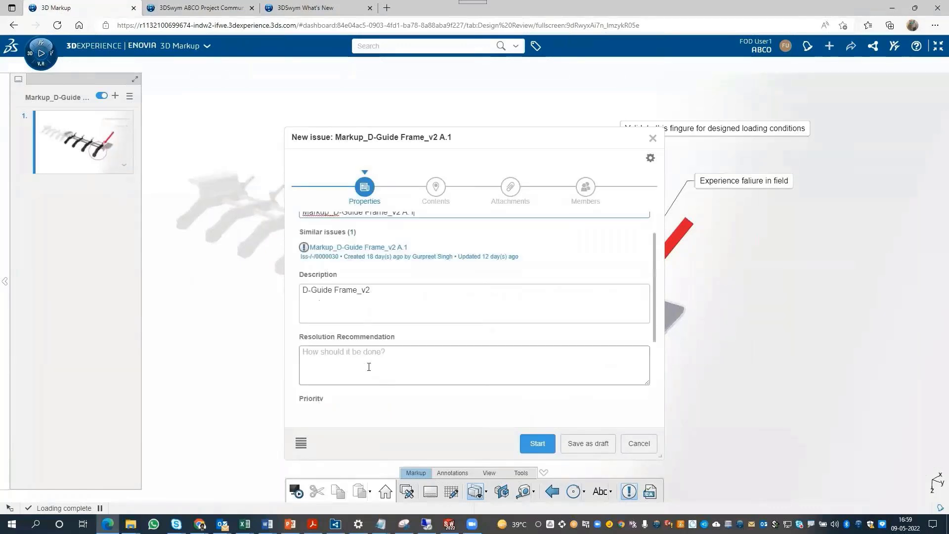
click(384, 320)
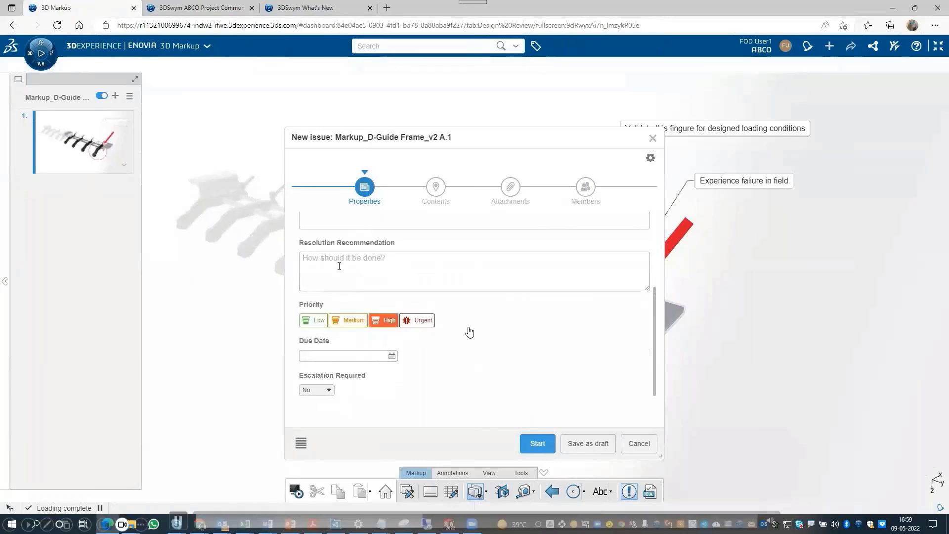
scroll(409, 322, up, 1)
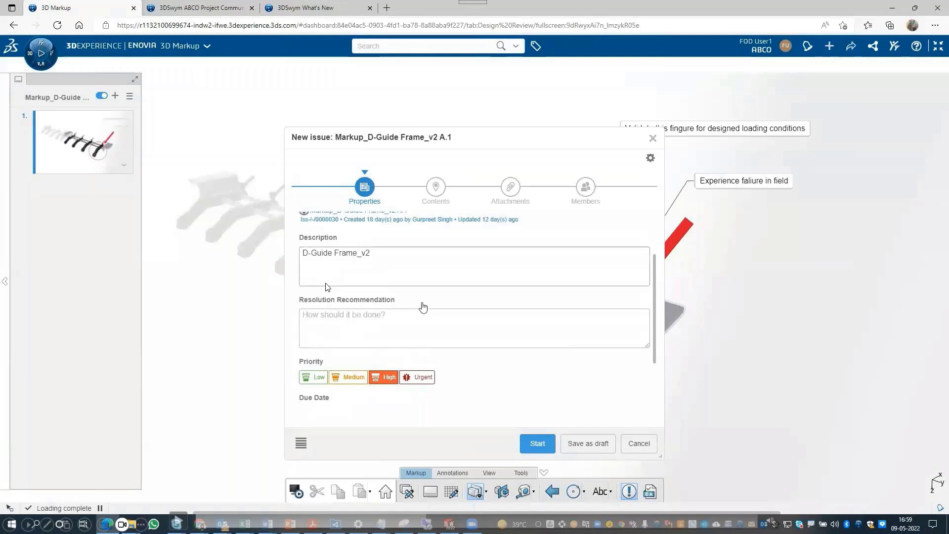
click(364, 326)
scroll(348, 350, down, 1)
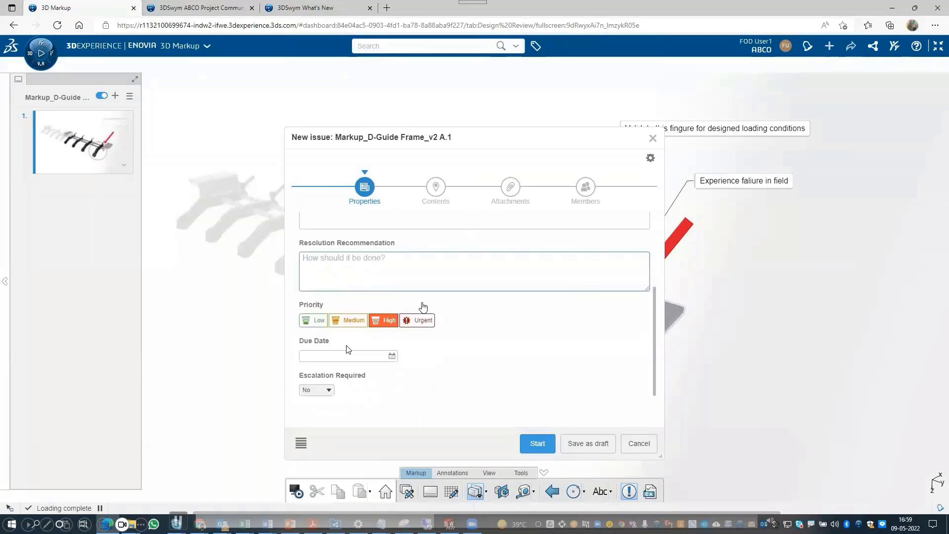
click(392, 356)
click(322, 394)
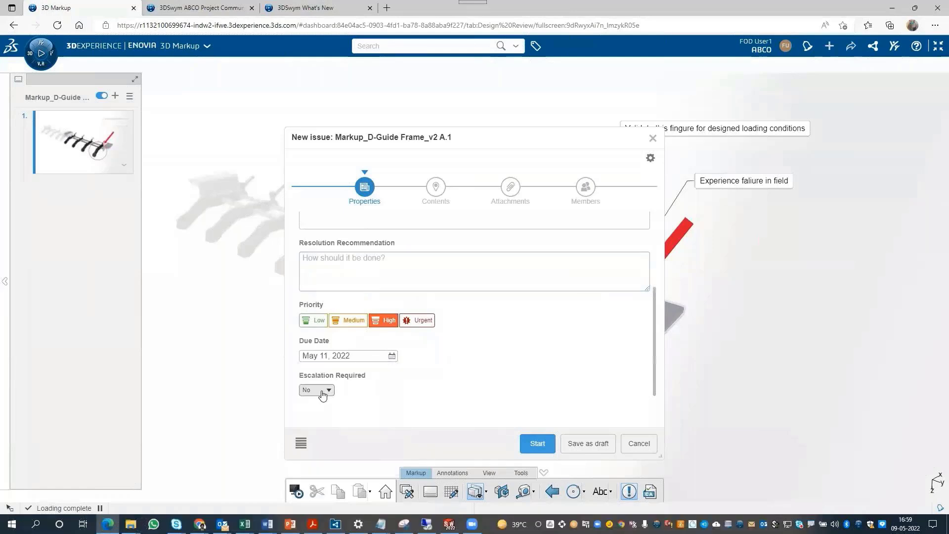
Step through the issue's affected items and attachments toward its members.
click(435, 187)
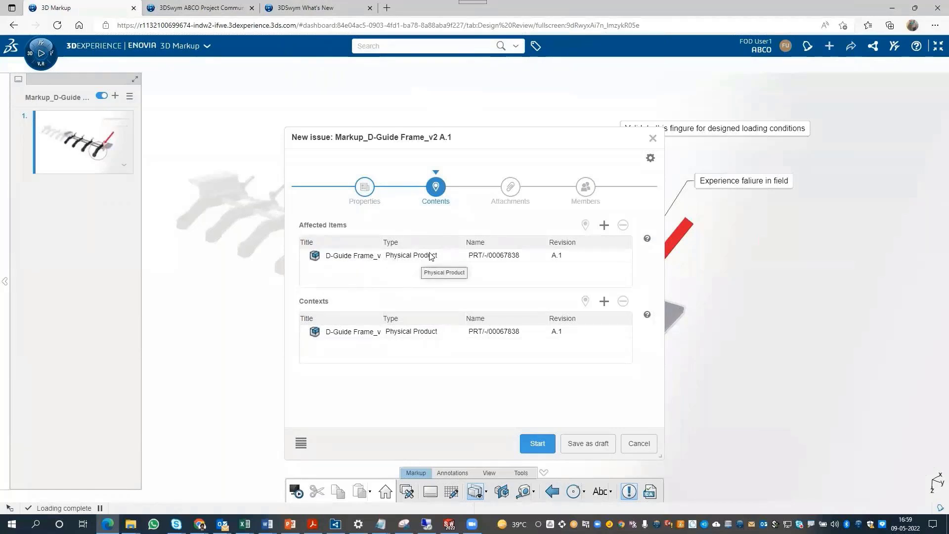
click(510, 187)
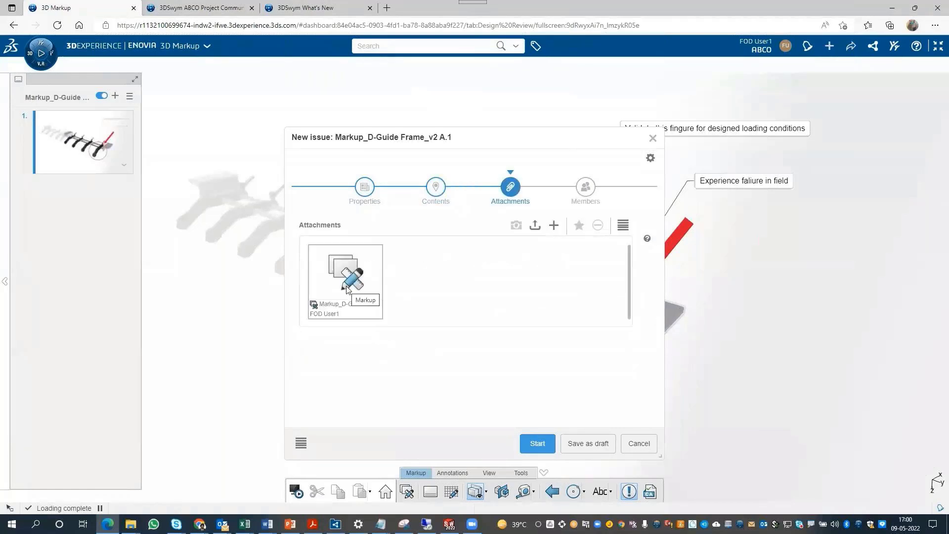
scroll(348, 317, down, 5)
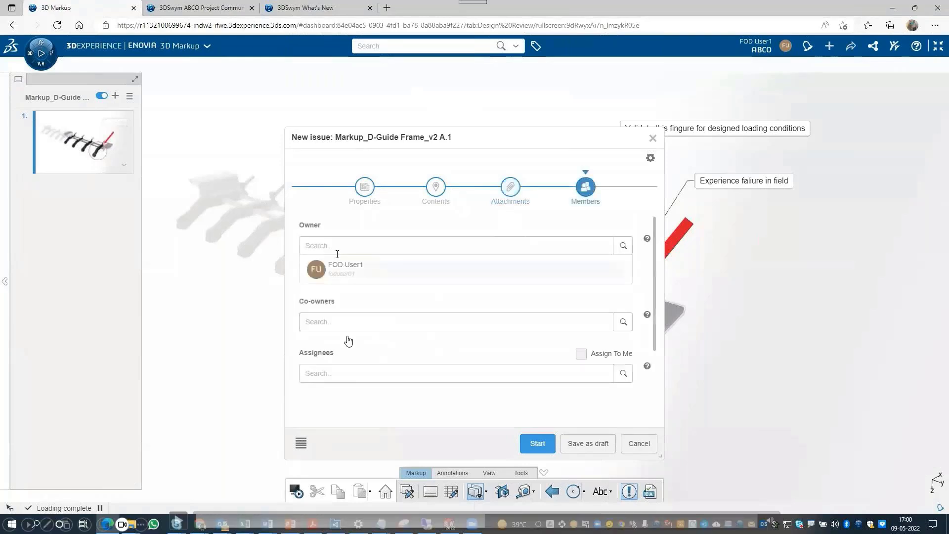
Search for and add two team members as issue assignees, then start the issue.
click(468, 326)
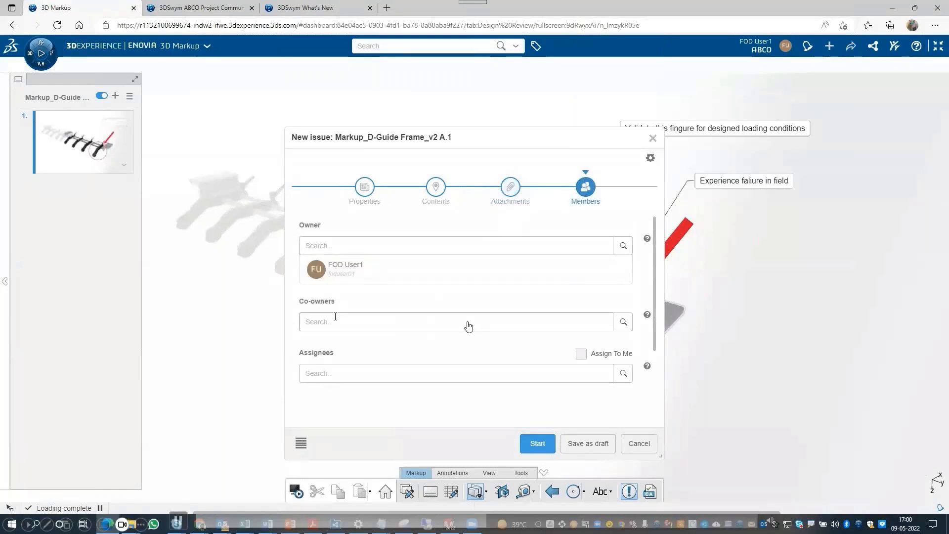
click(336, 373)
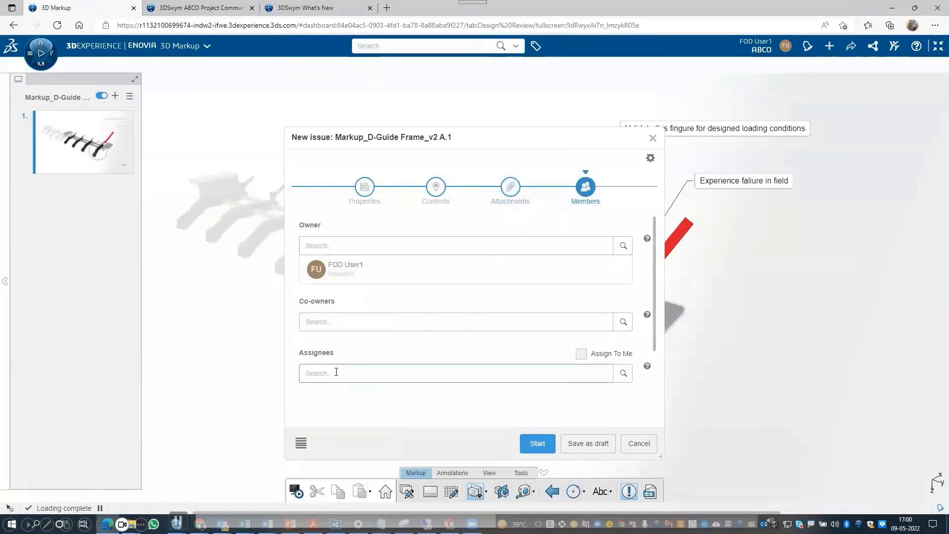
text(Prasad)
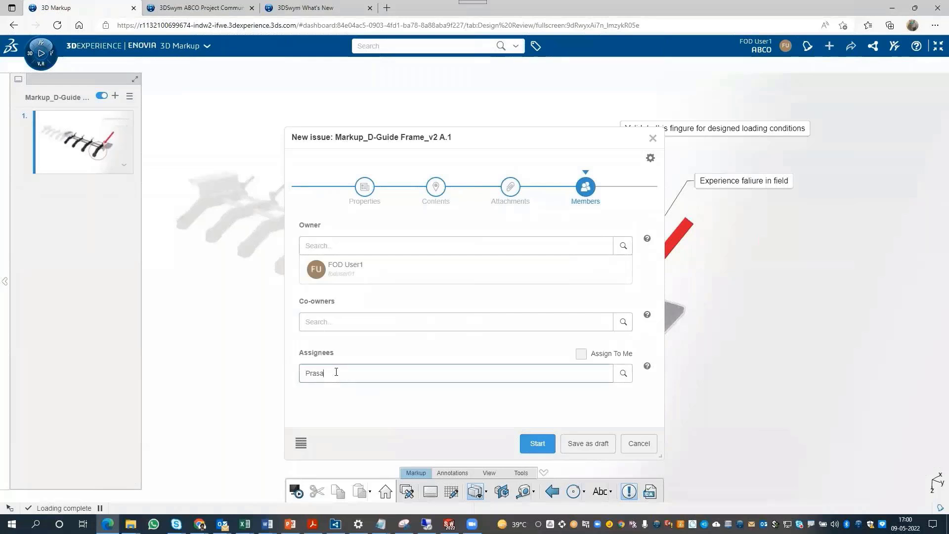
key(BackSpace)
key(BackSpace)
key(BackSpace)
key(BackSpace)
key(BackSpace)
key(BackSpace)
text(Sagar)
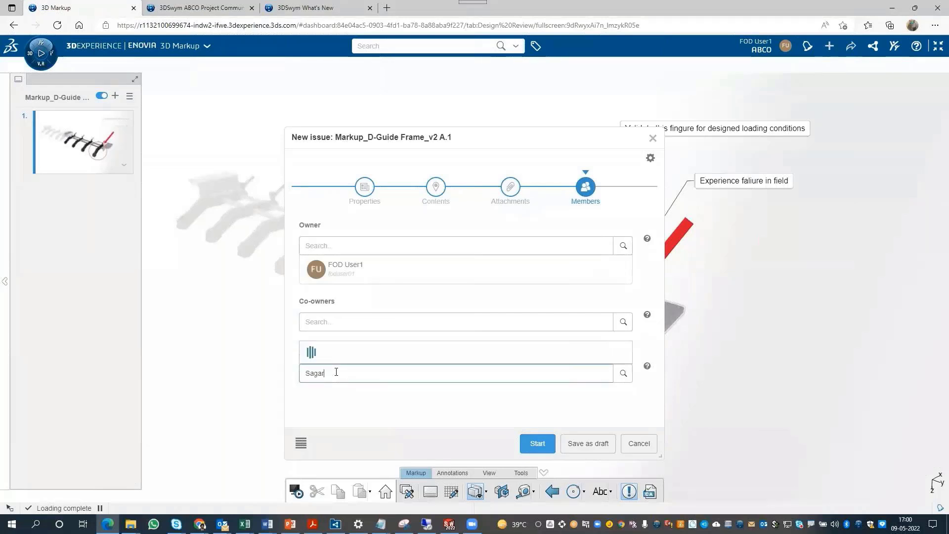
click(361, 322)
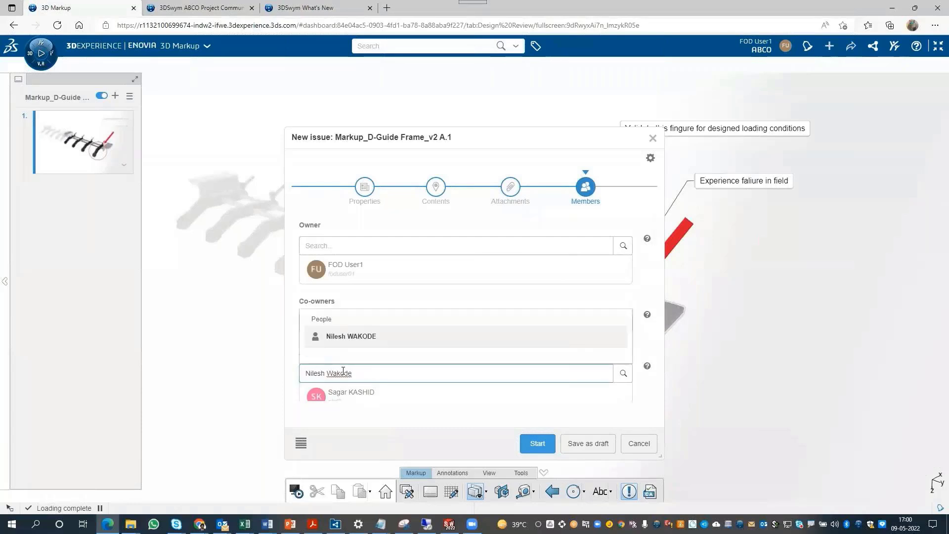
click(375, 349)
scroll(549, 406, down, 3)
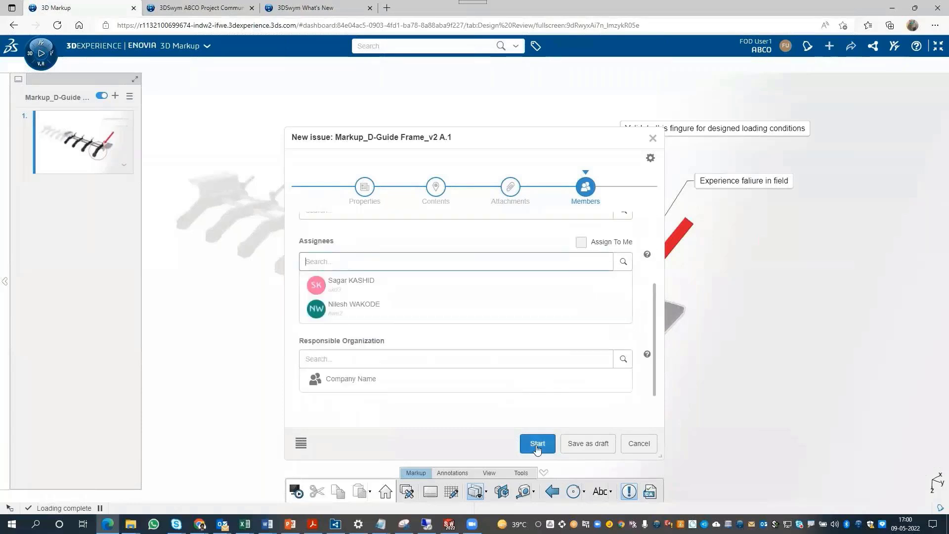
click(538, 444)
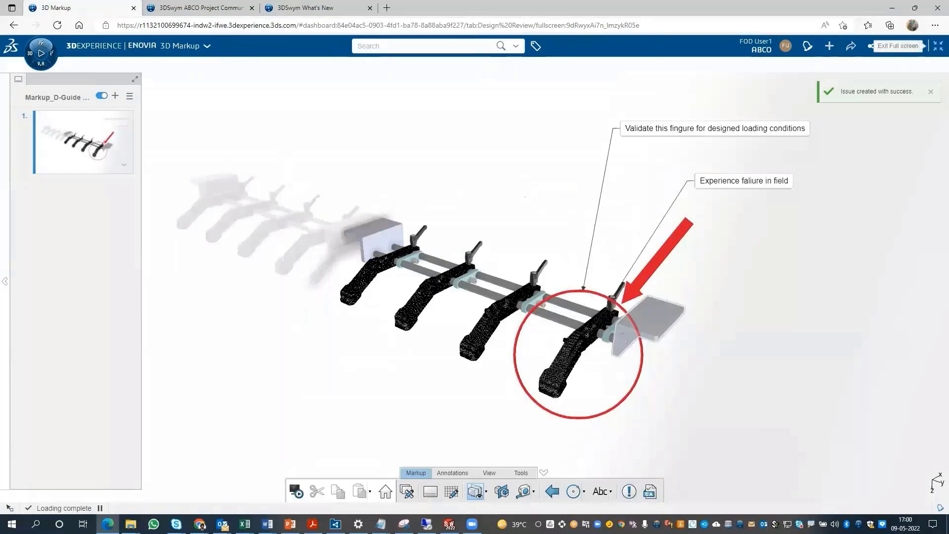
Review the Markup_D-Guide Frame_v2 A.1 issue's properties tabs, promote it to In Work, and add a resolving change action.
click(938, 45)
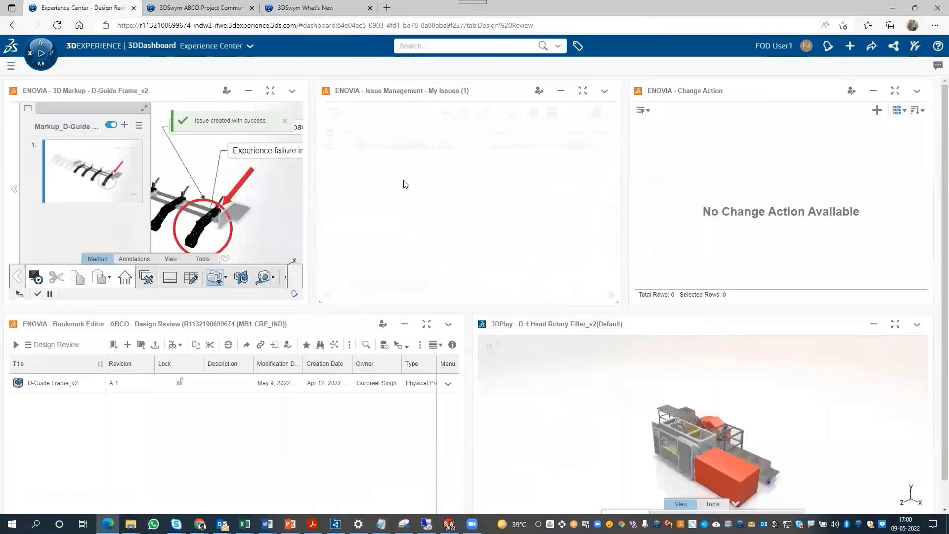
click(582, 91)
click(27, 118)
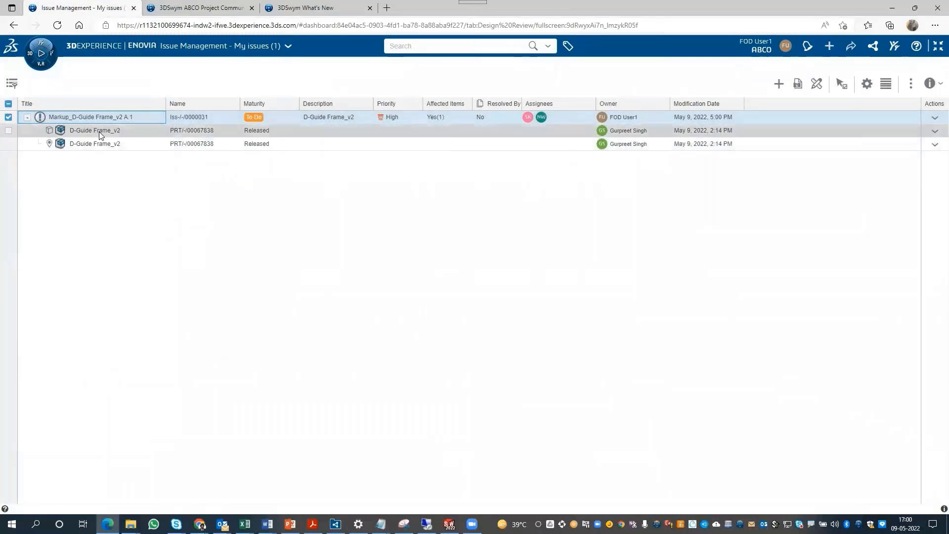
double_click(404, 122)
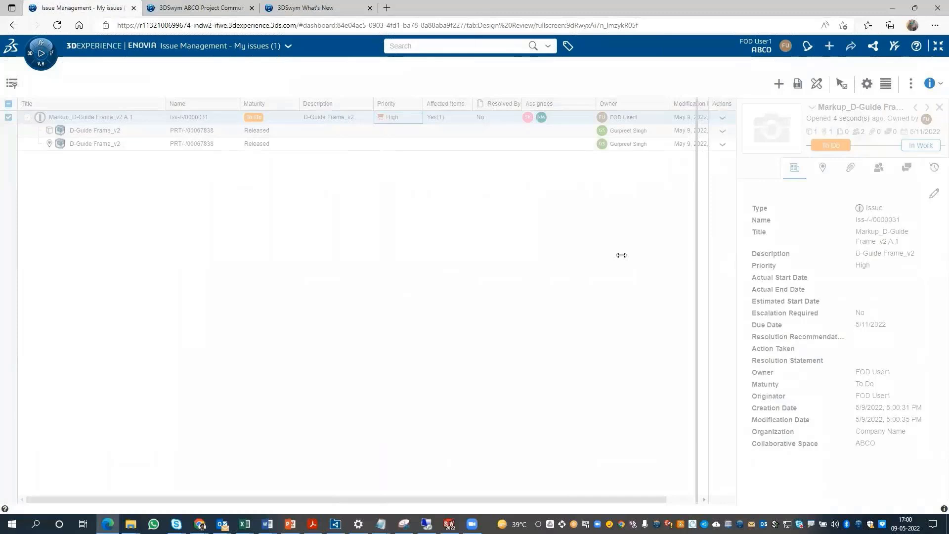
click(820, 168)
click(851, 170)
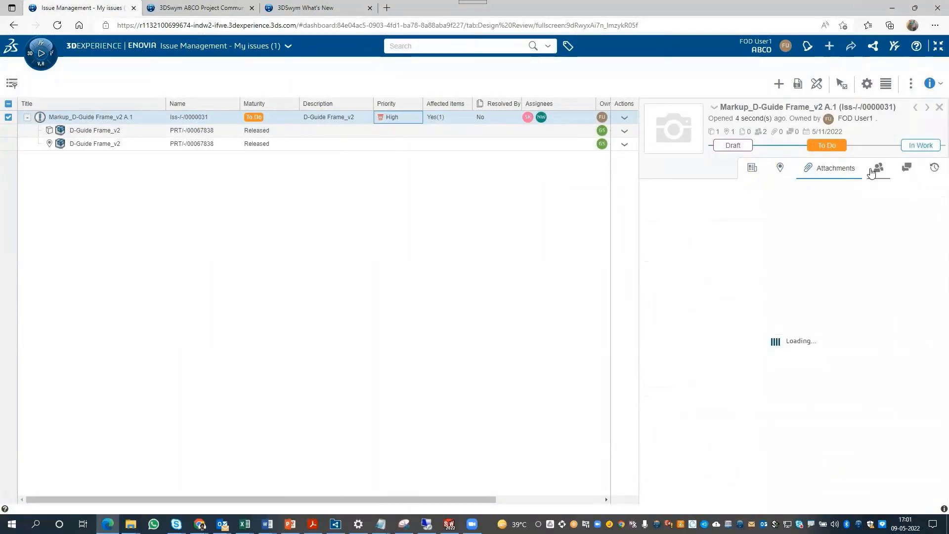
click(877, 171)
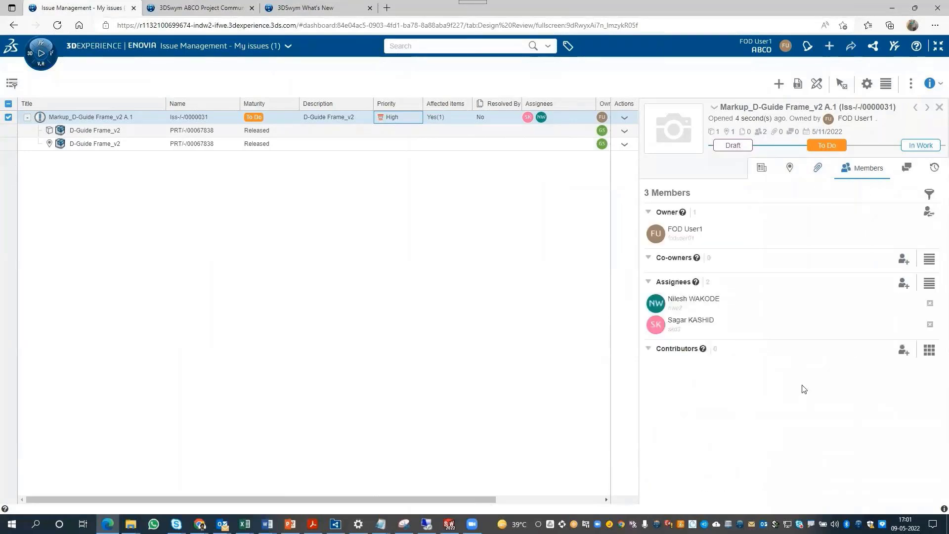
click(918, 146)
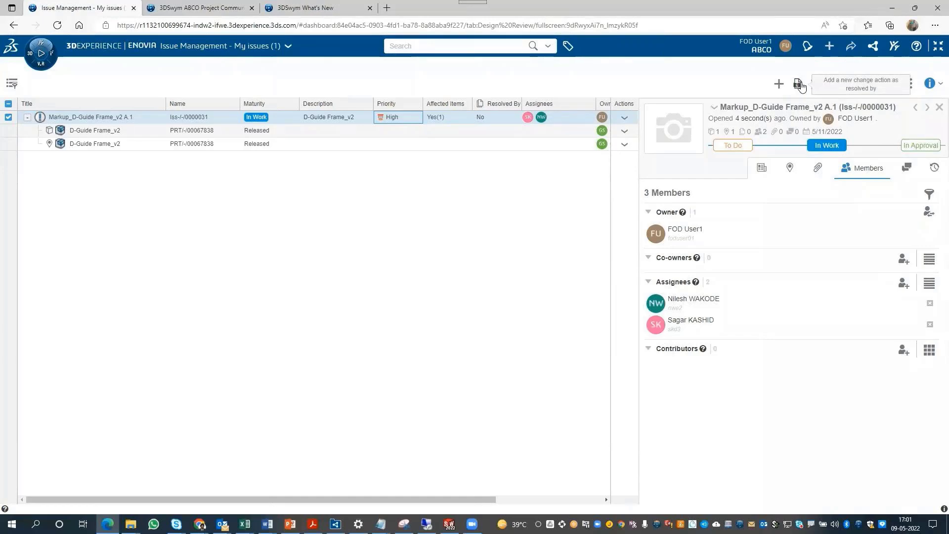
click(799, 84)
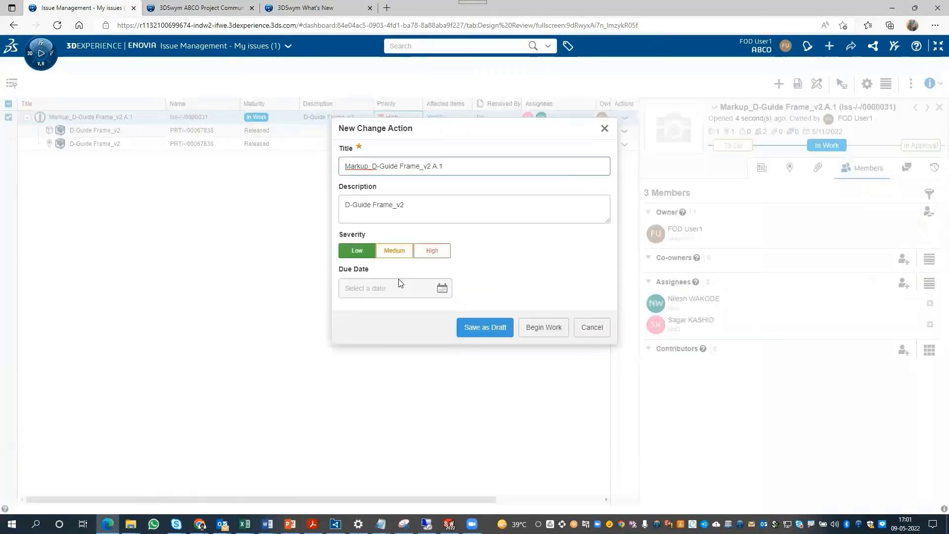
Create the change action with High severity and an 18 May 2022 due date, and begin work.
click(432, 250)
click(442, 289)
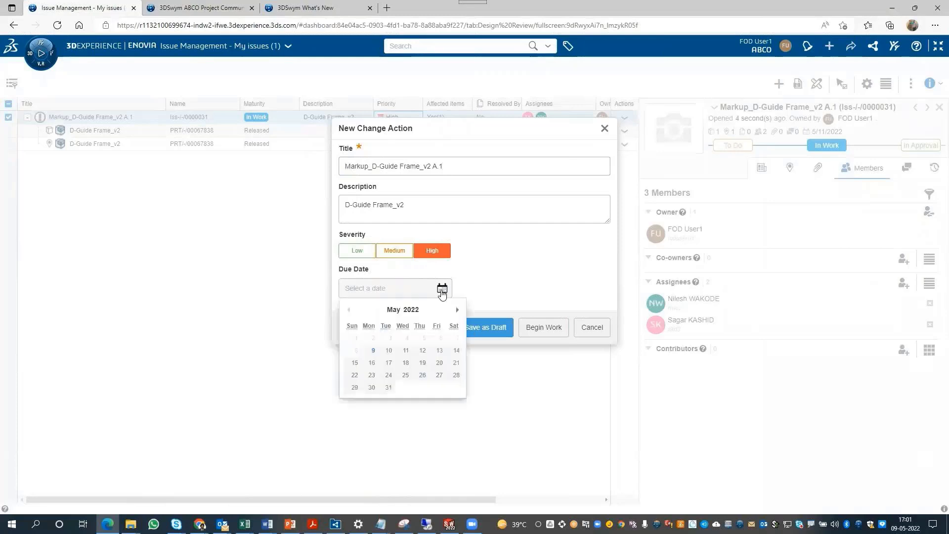
click(406, 363)
click(546, 328)
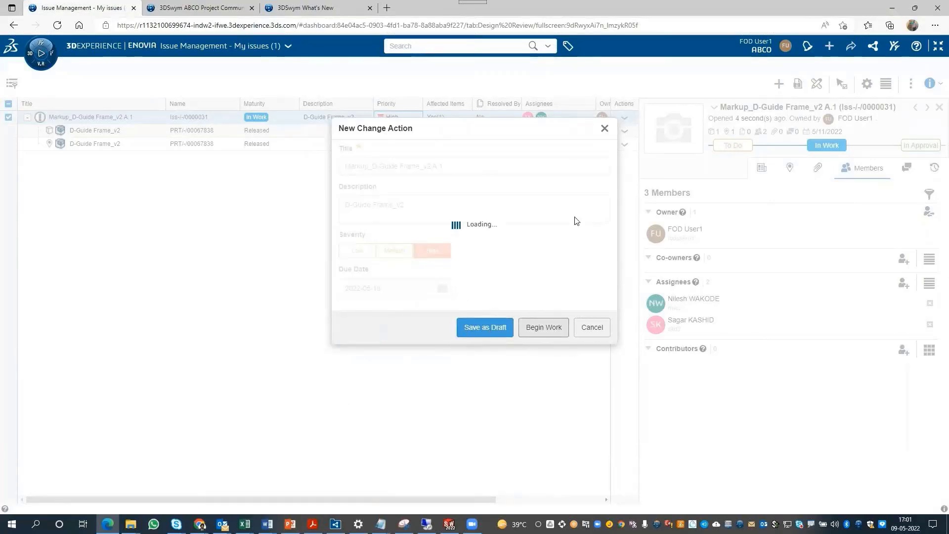
click(937, 49)
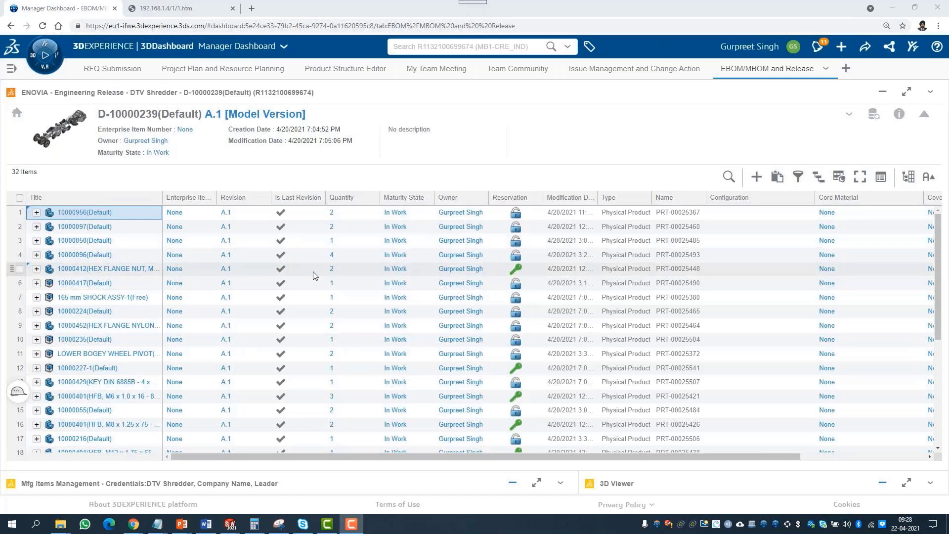
Assign sequential Enterprise Item Numbers starting at 0000023 to all 32 DTV Shredder items.
scroll(328, 322, down, 5)
scroll(328, 322, up, 5)
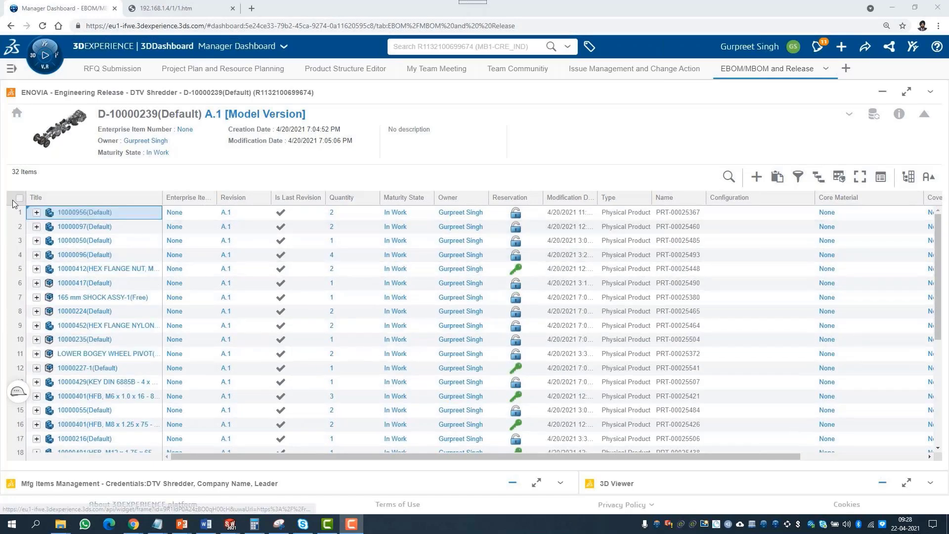
click(19, 198)
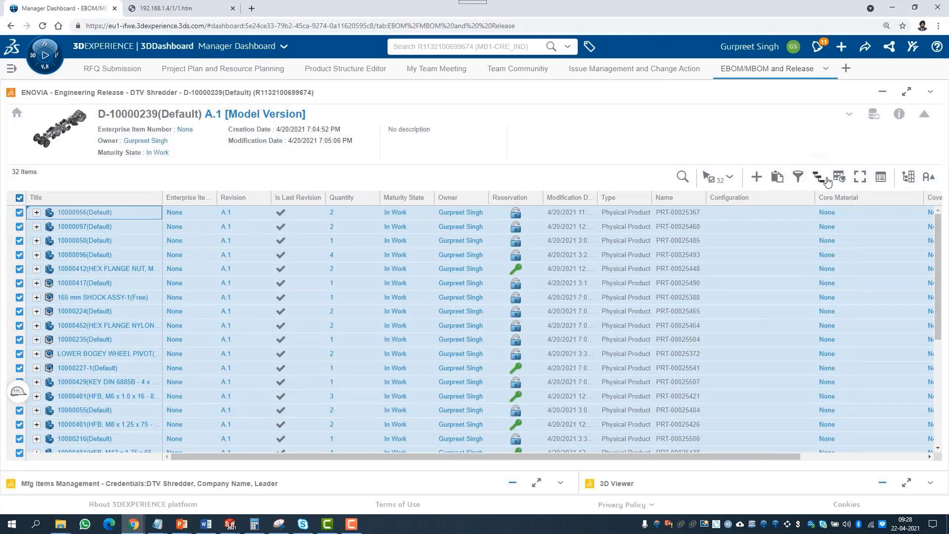
click(730, 180)
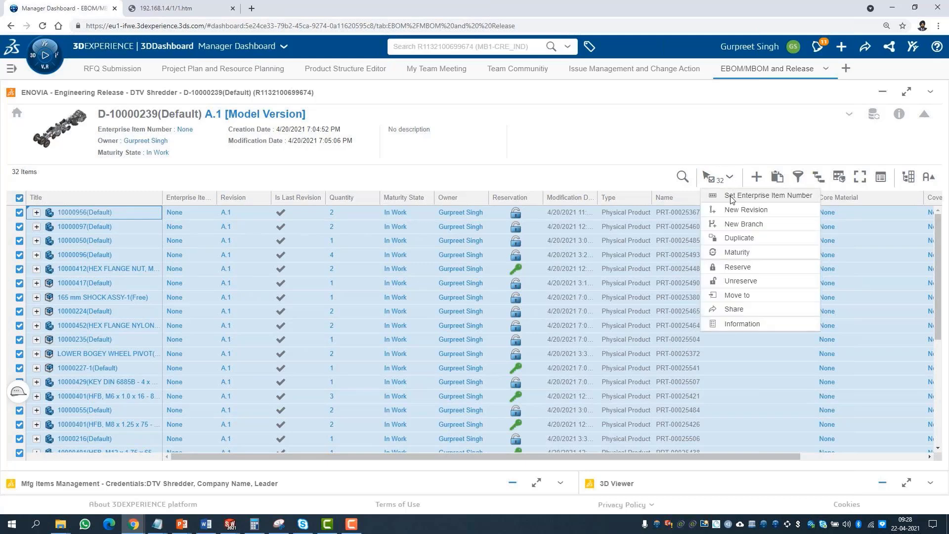
click(764, 195)
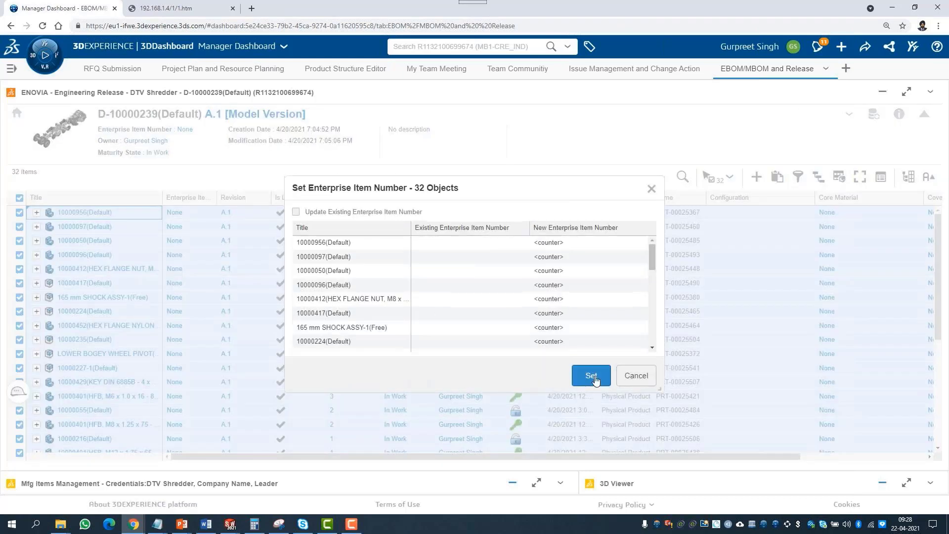
click(588, 374)
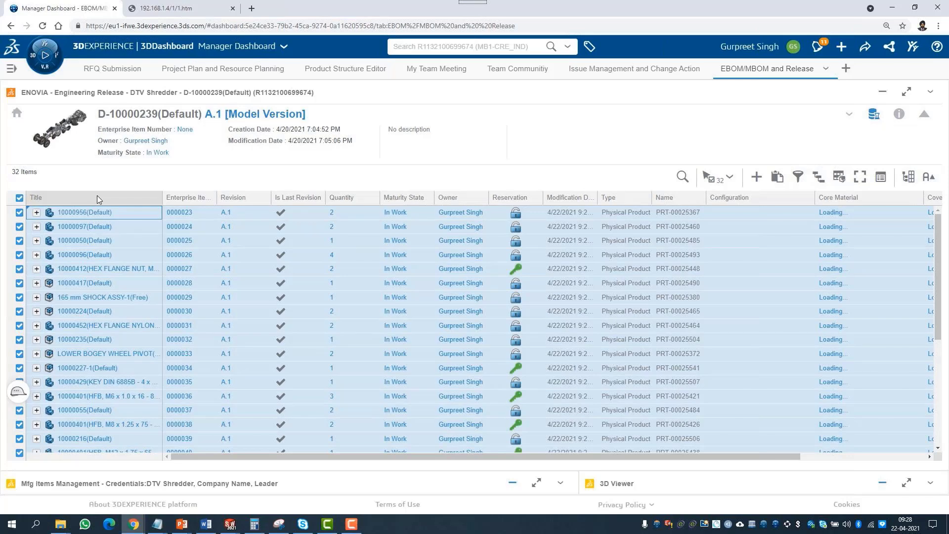
click(730, 177)
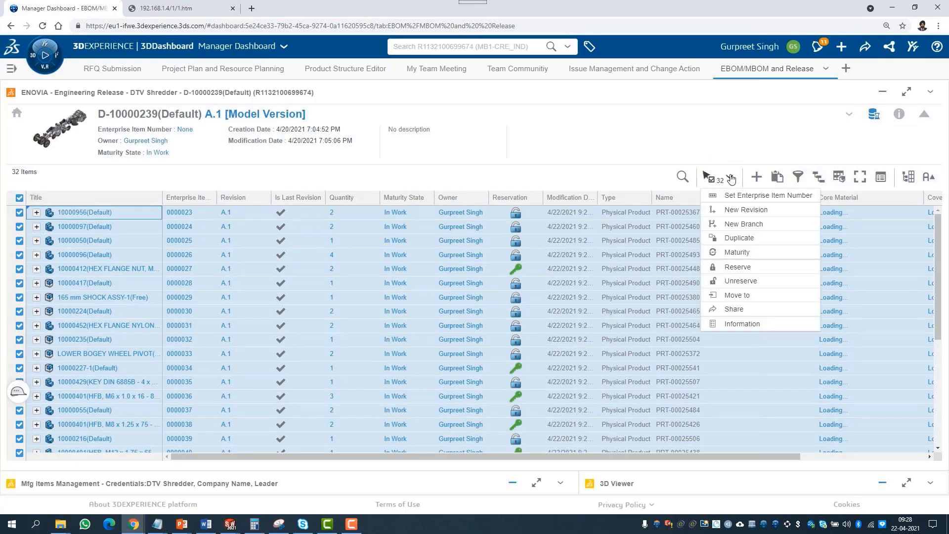
Change the maturity of all 32 items to Released.
click(741, 253)
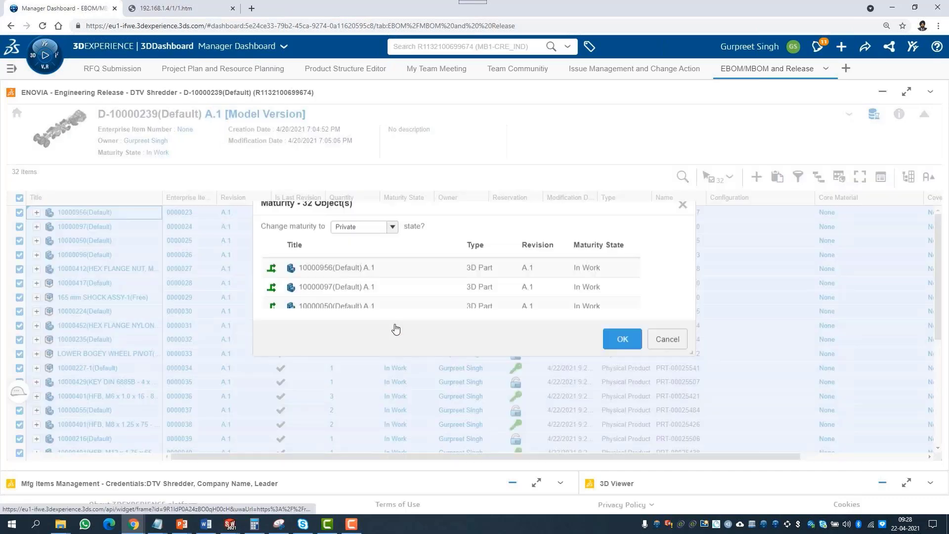
click(392, 237)
click(365, 273)
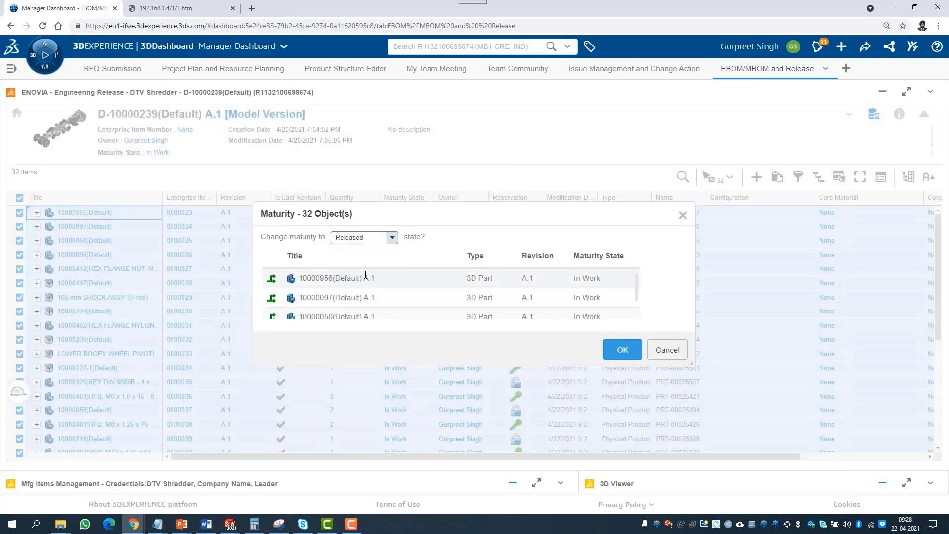
key(Return)
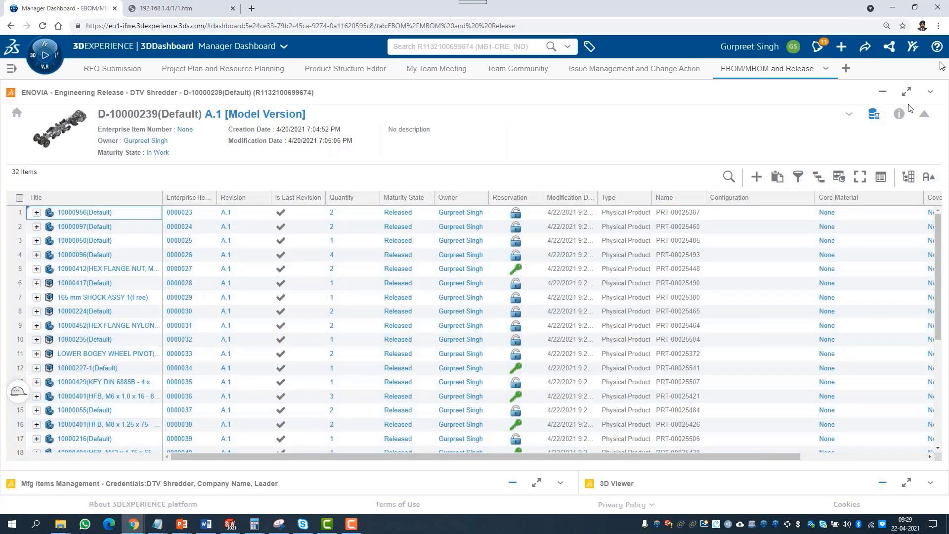
Open the EBOM export options and cancel without exporting.
click(849, 114)
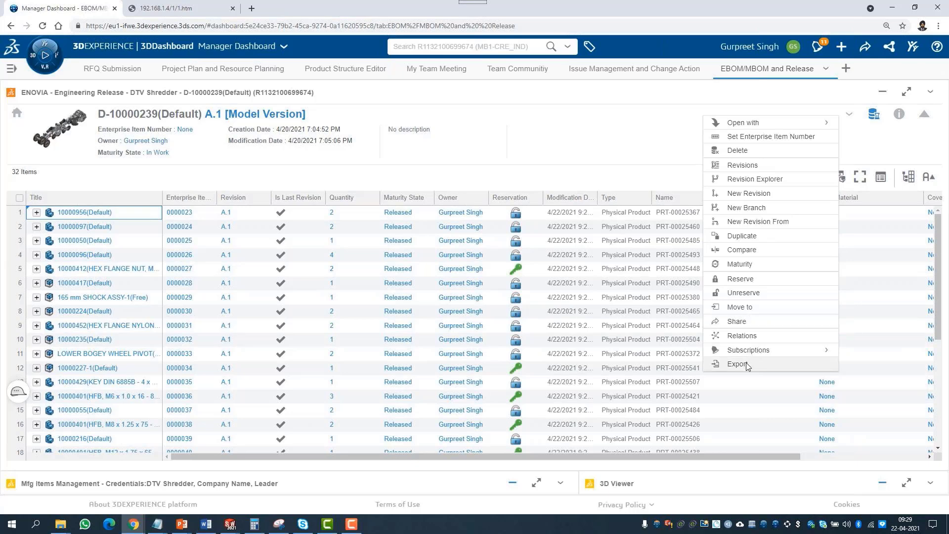
click(738, 364)
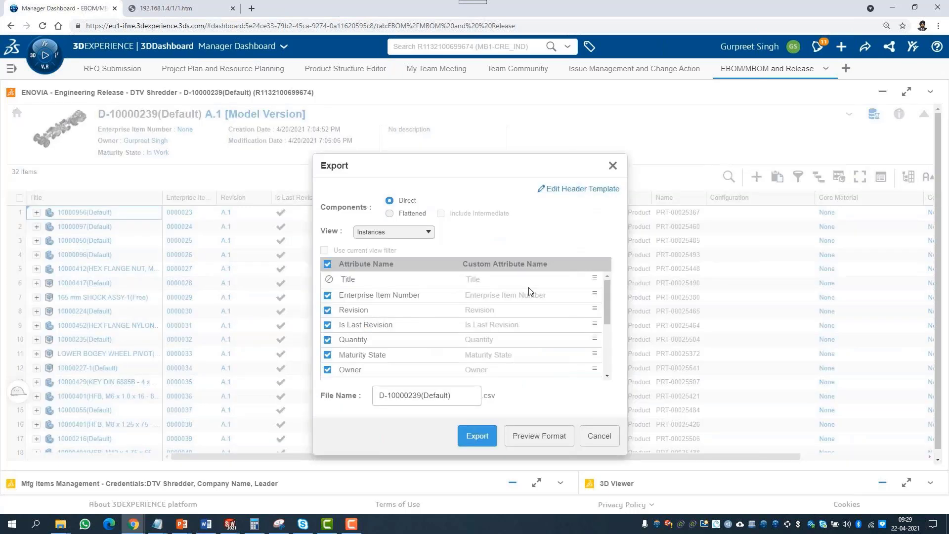
click(595, 437)
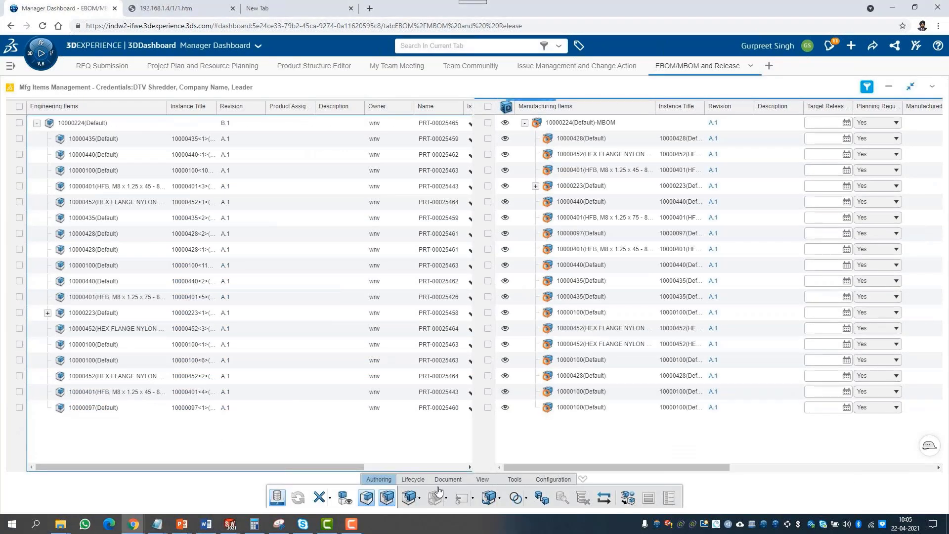
Create a manufacturing kit titled 'Nuts and Bolts' in the 10000224-MBOM.
click(419, 498)
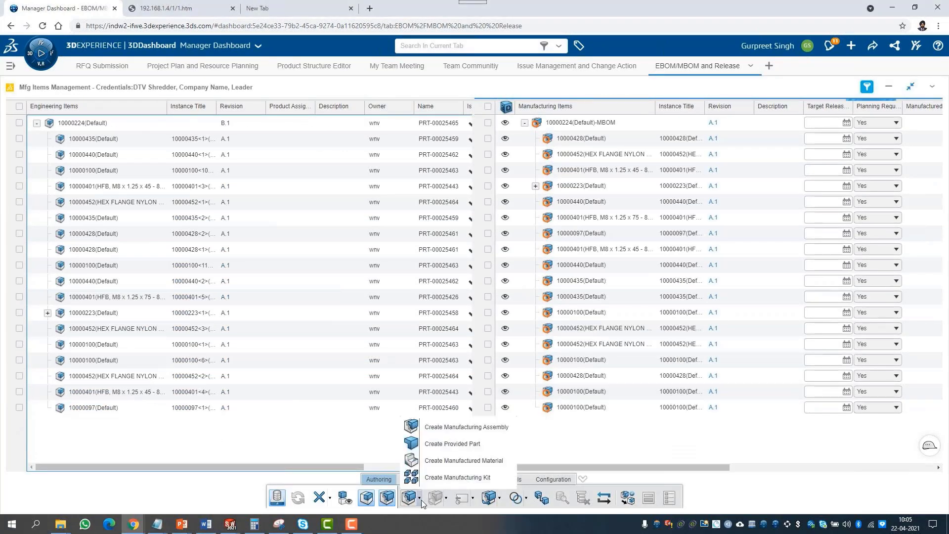
click(457, 477)
drag(498, 299, 439, 302)
text(Nuts and Bolyts)
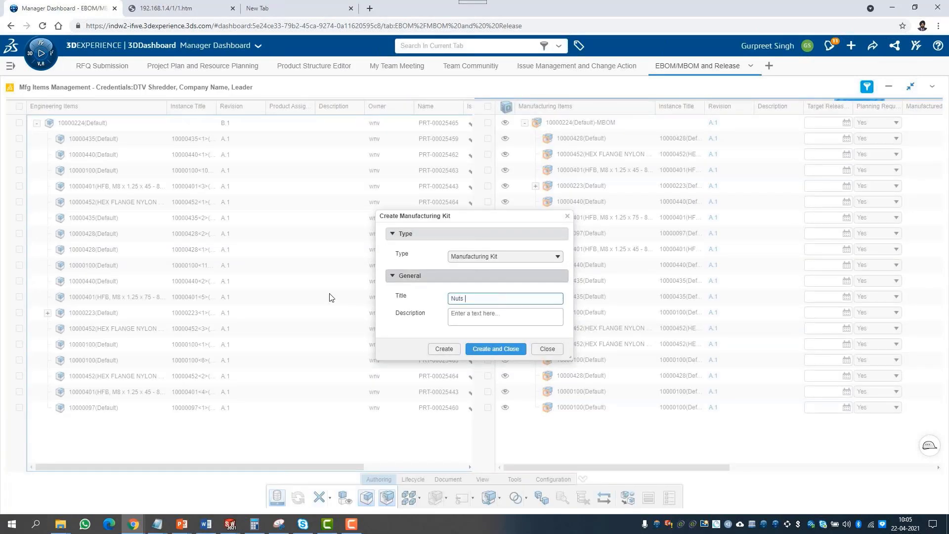
key(BackSpace)
key(BackSpace)
key(BackSpace)
text(ts)
click(495, 349)
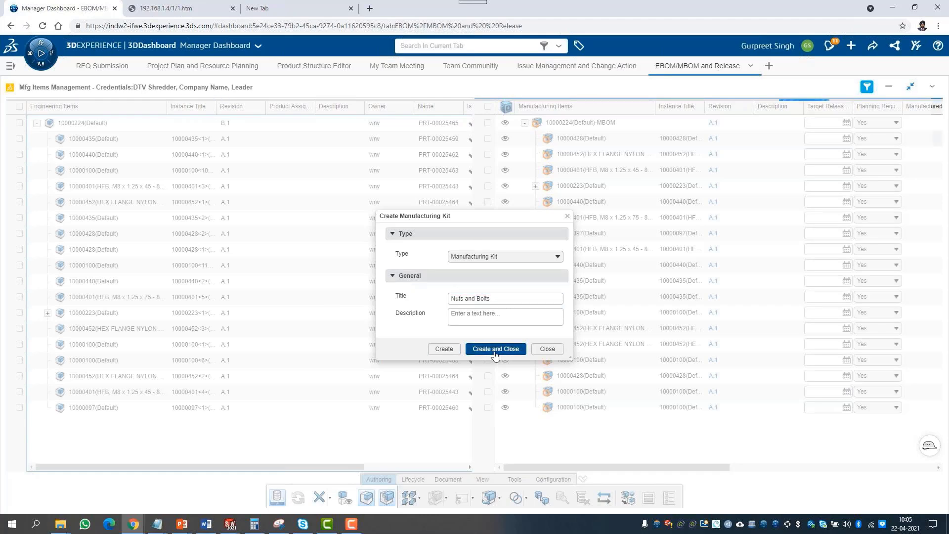
Move the M8 x 45 bolt items and both HEX FLANGE NYLON nuts into the Nuts and Bolts kit.
click(566, 425)
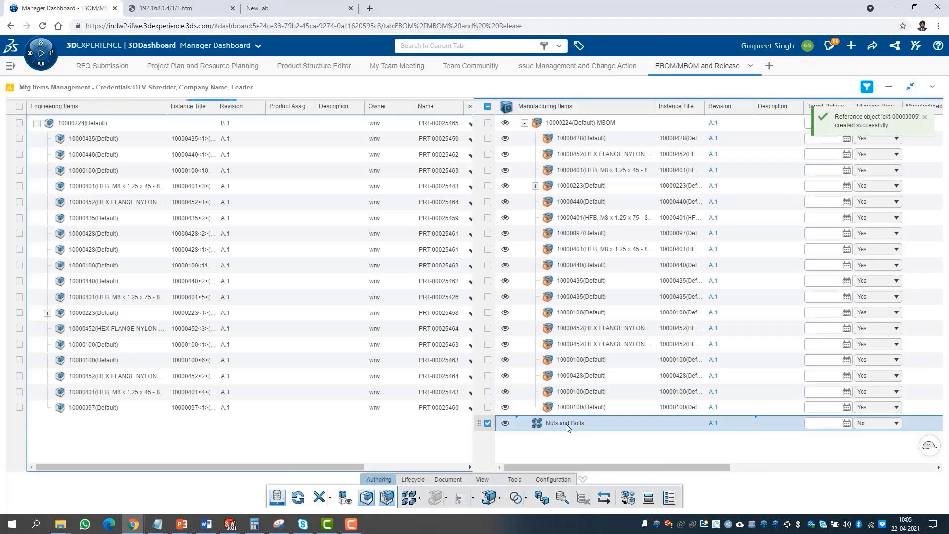
click(610, 172)
ctrl+click(618, 217)
ctrl+click(621, 249)
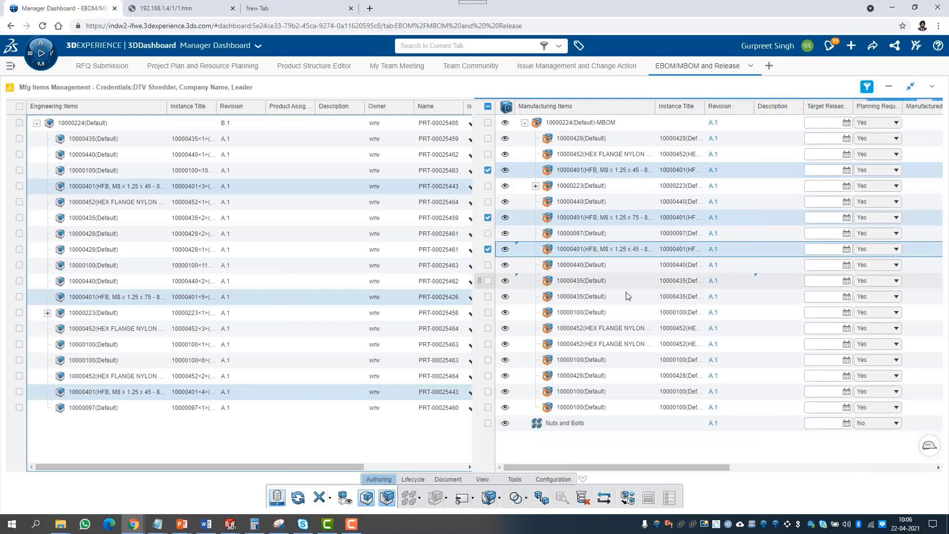
ctrl+click(607, 328)
ctrl+click(607, 343)
drag(608, 344, 564, 428)
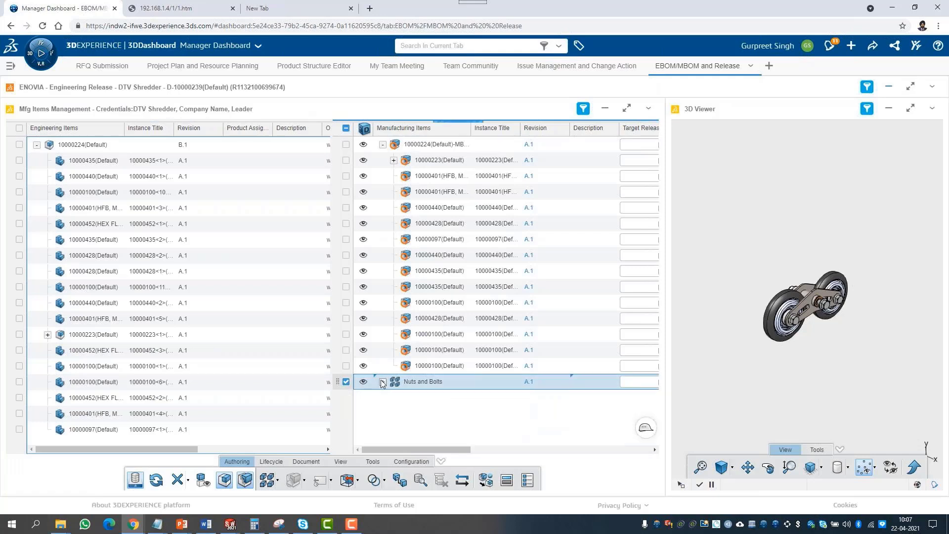
click(522, 413)
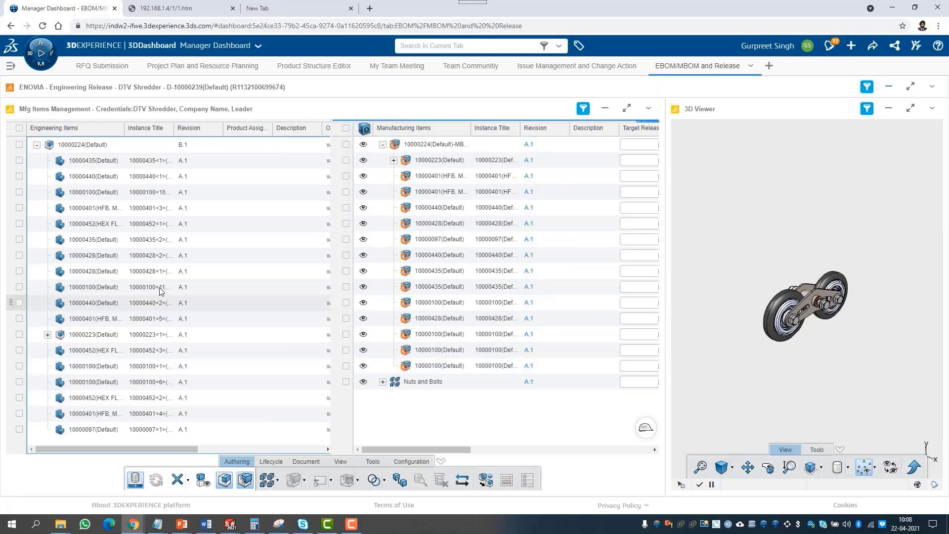
Set target release dates: April 30 for the root, April 28 for 10000223, April 26 for the bolt.
click(627, 109)
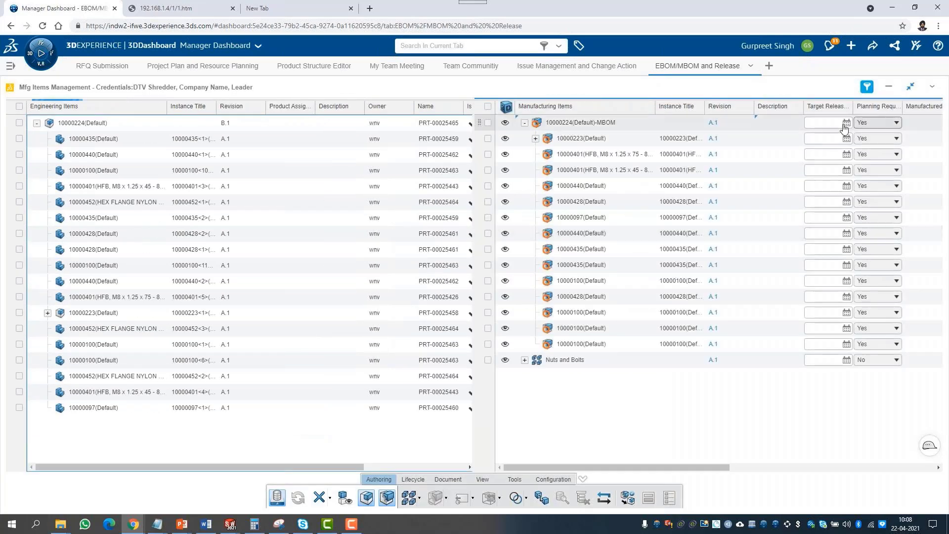
click(846, 123)
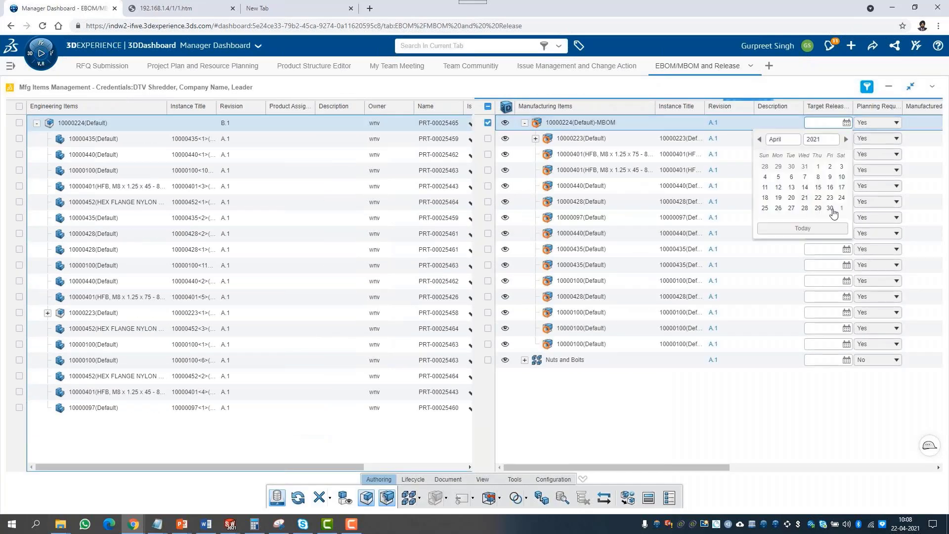
click(831, 210)
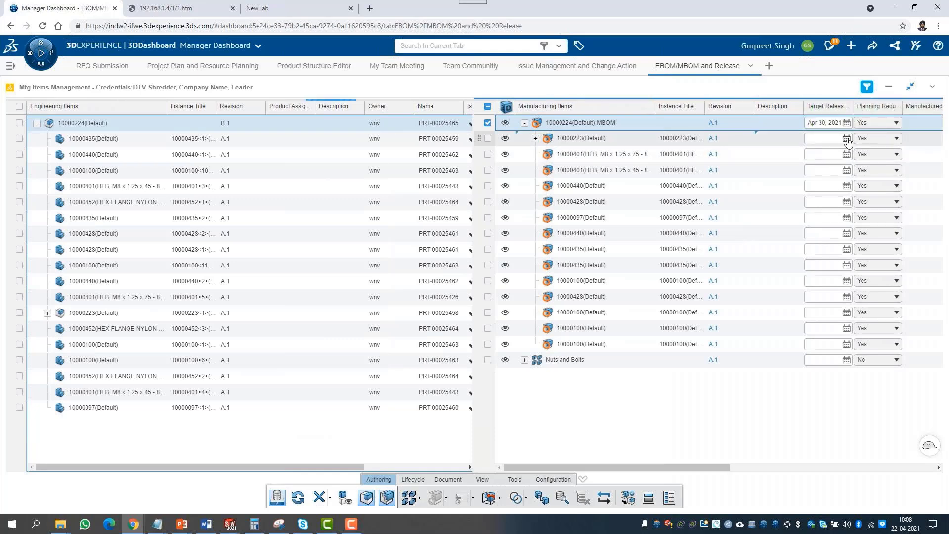
click(847, 142)
click(806, 226)
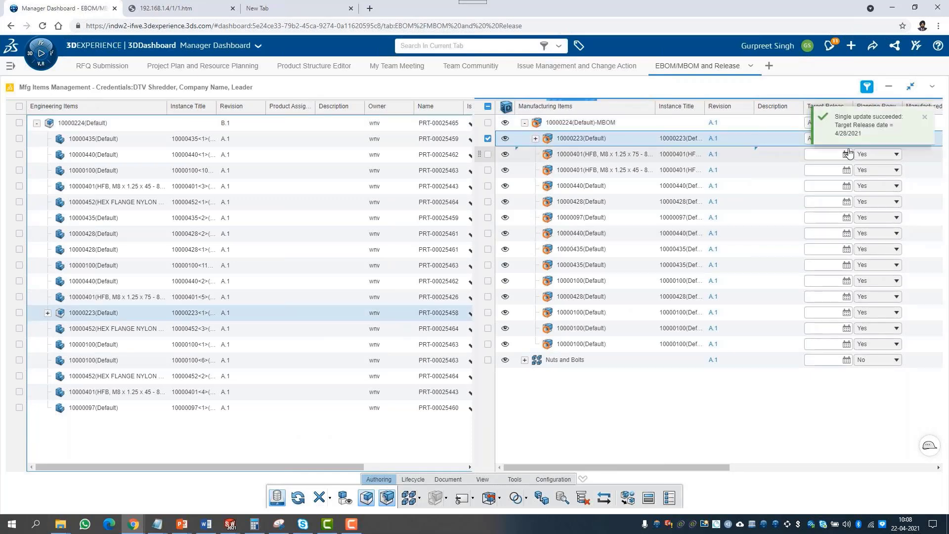
click(847, 153)
click(780, 242)
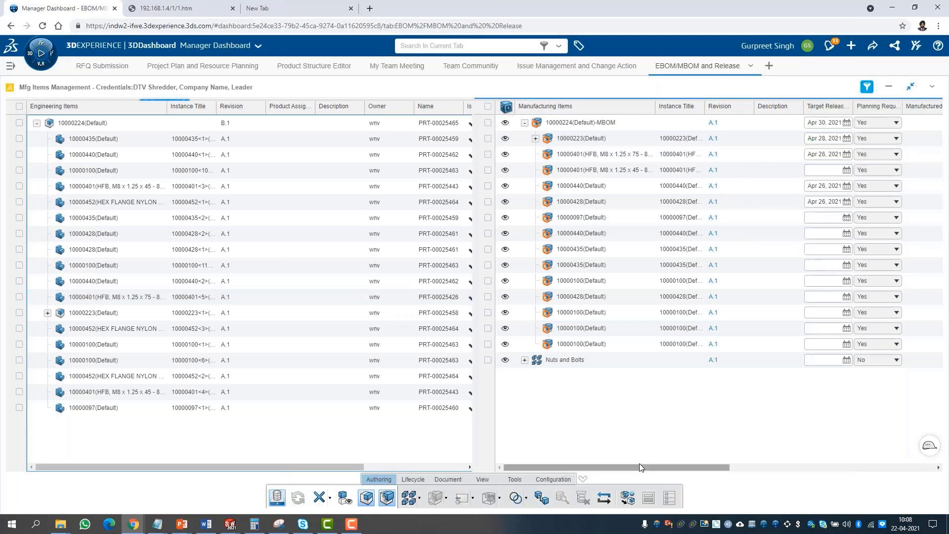
Browse the lifecycle and authoring commands to reach the manufacturing item creation options.
drag(639, 467, 508, 468)
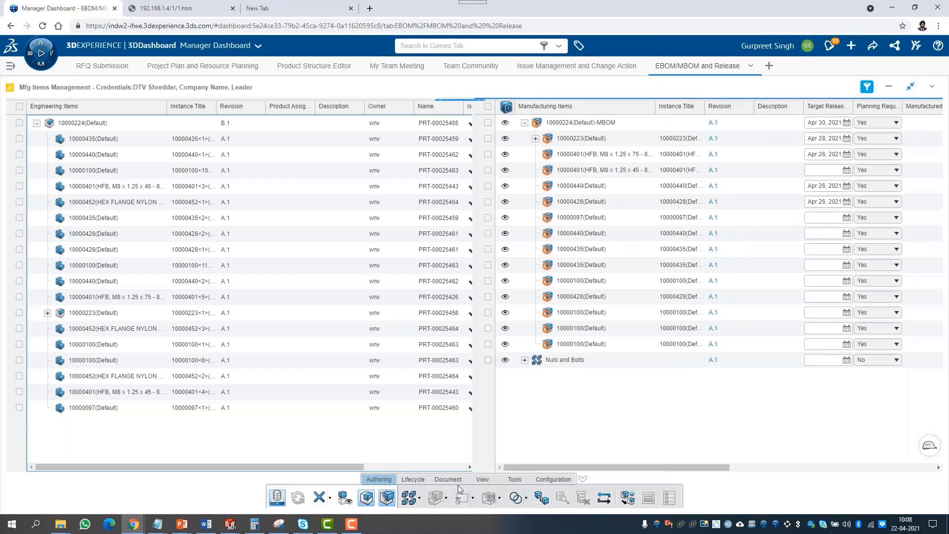
click(423, 483)
click(380, 479)
click(419, 499)
Export the MBOM manufacturing items to CSV, open it in Excel, and autofit column B.
click(512, 479)
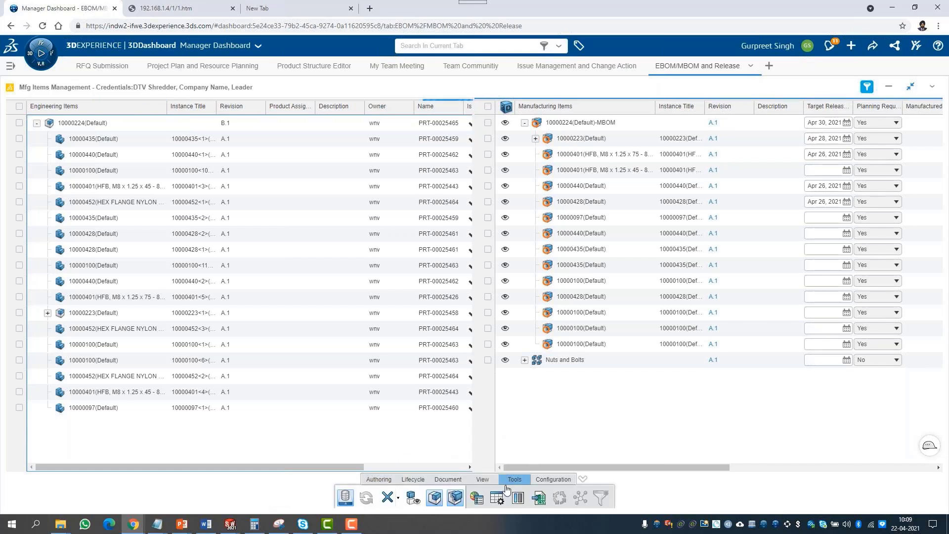
click(538, 496)
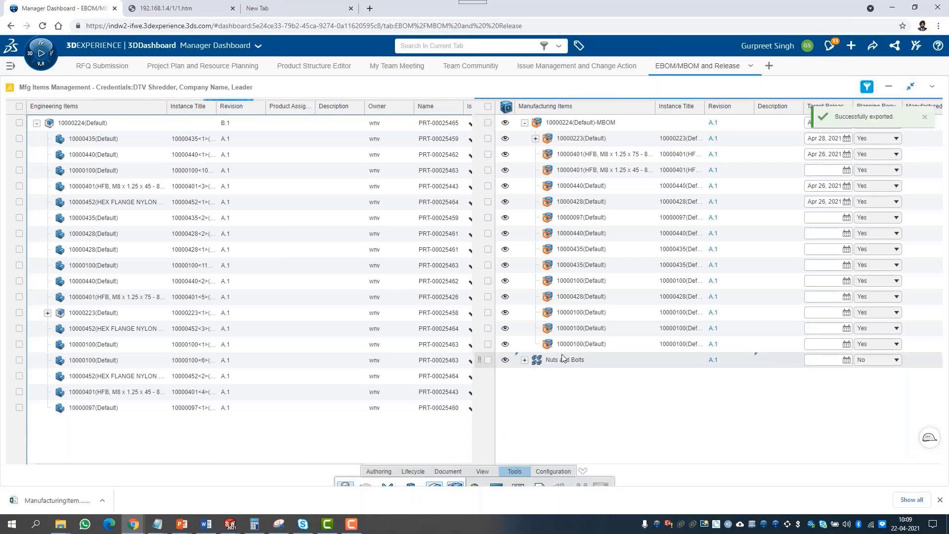
click(68, 494)
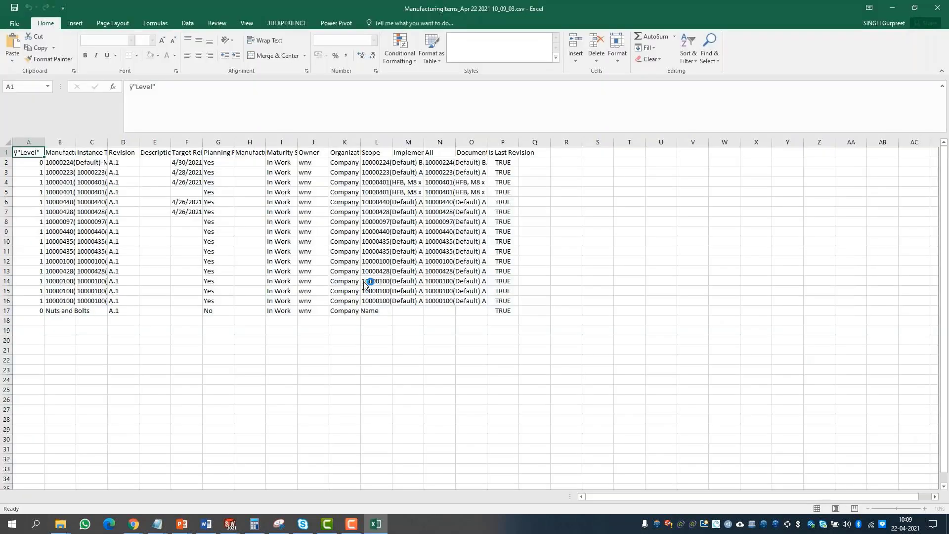
double_click(75, 142)
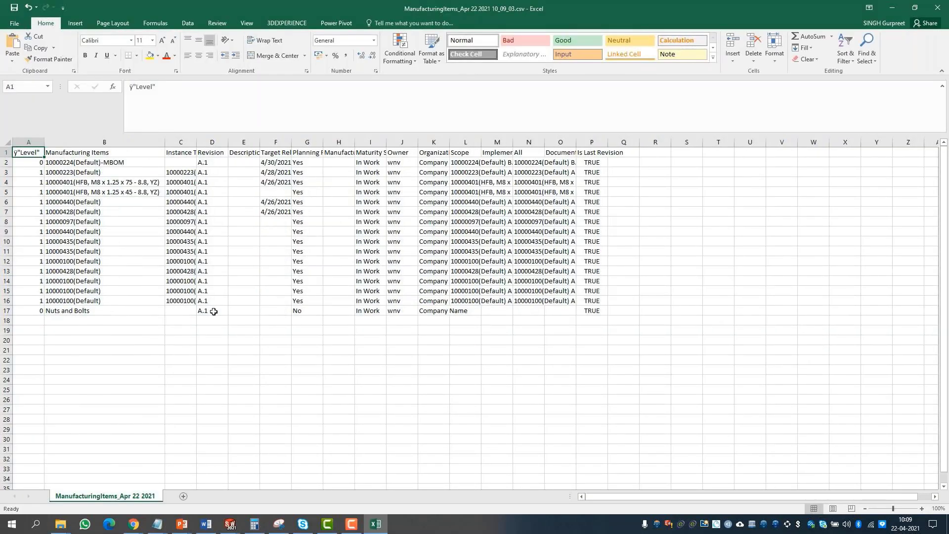